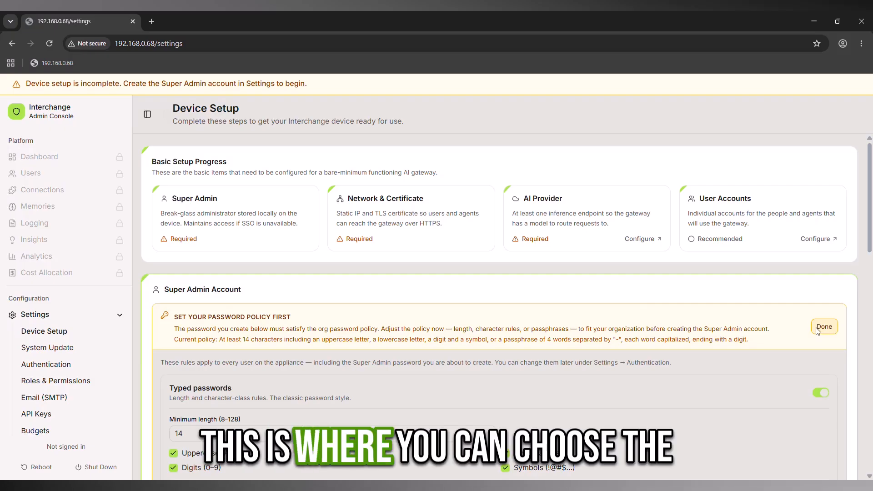
# Step: Turn off generated passphrases, set minimum length to 8, and stop requiring uppercase and symbols
pyautogui.scroll(-5, 784, 341)
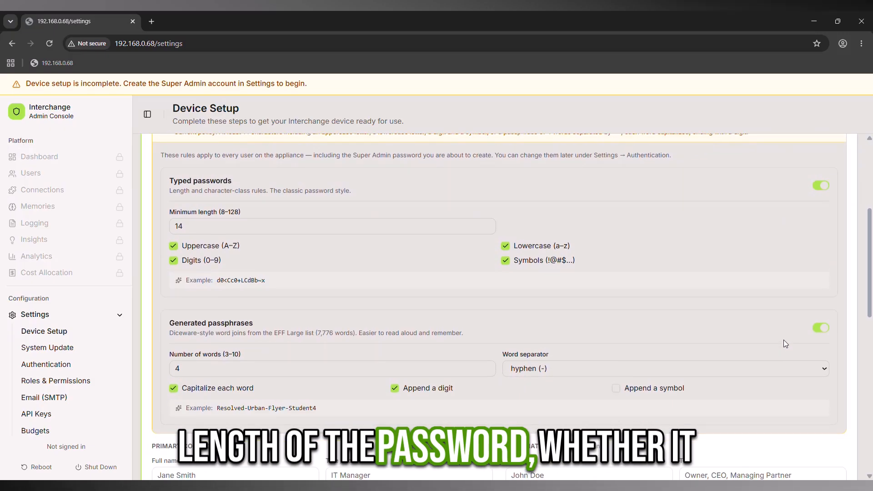
pyautogui.click(817, 329)
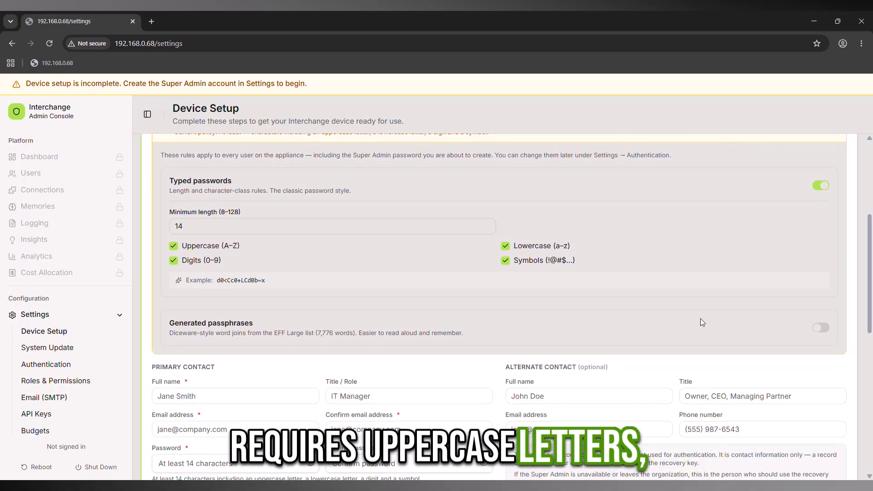
pyautogui.scroll(1, 700, 322)
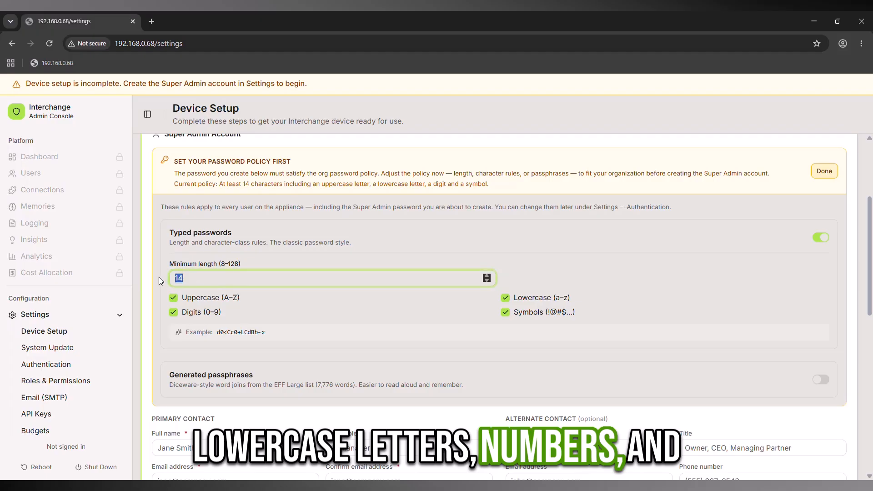
pyautogui.write('8')
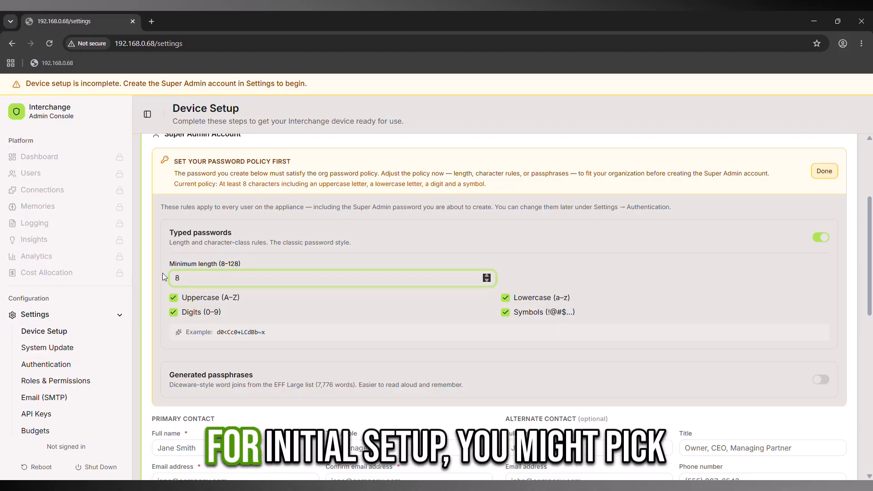
pyautogui.click(173, 298)
pyautogui.click(505, 312)
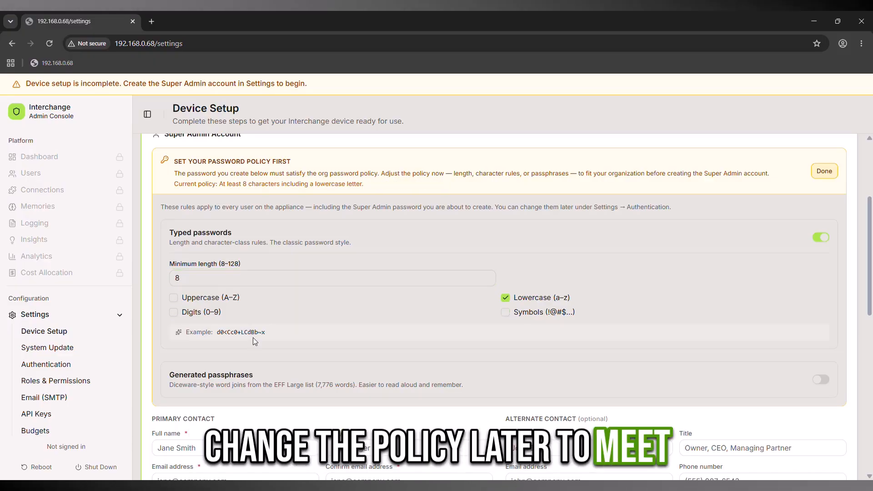
# Step: Close the password policy and enter full name 'Super Admin' and role 'Super User'
pyautogui.click(833, 171)
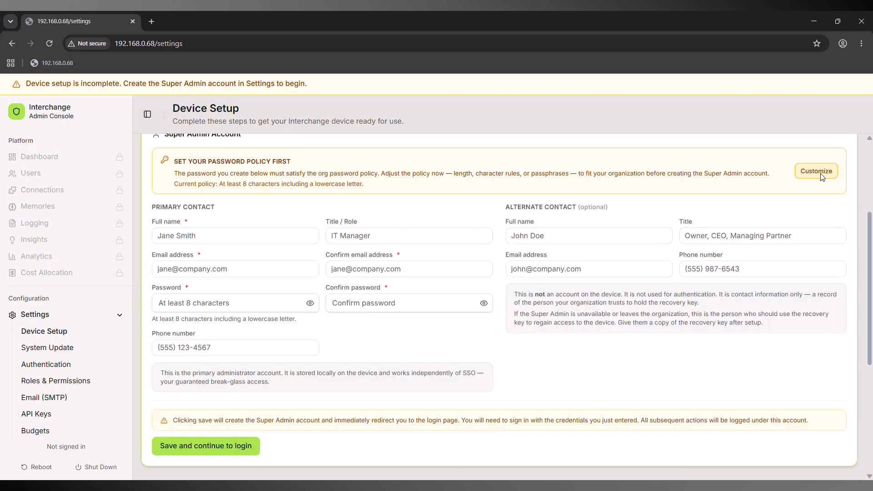
pyautogui.scroll(1, 262, 282)
pyautogui.click(262, 281)
pyautogui.write('Super Admin')
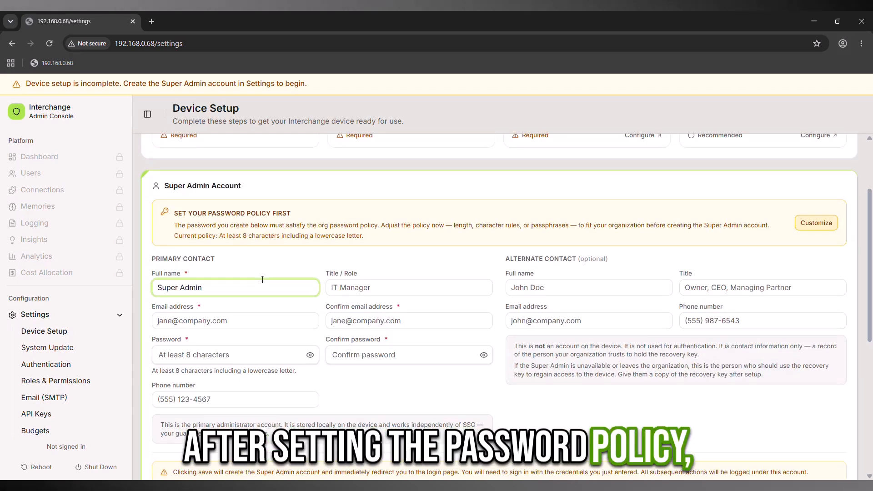
pyautogui.press('Tab')
pyautogui.write('Super User')
# Step: Enter and confirm the admin's e-mail address
pyautogui.press('Tab')
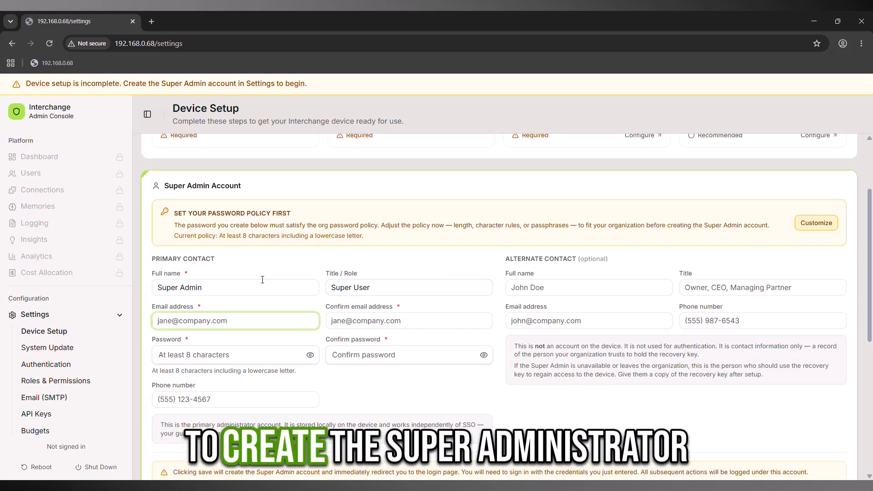
pyautogui.press('Tab')
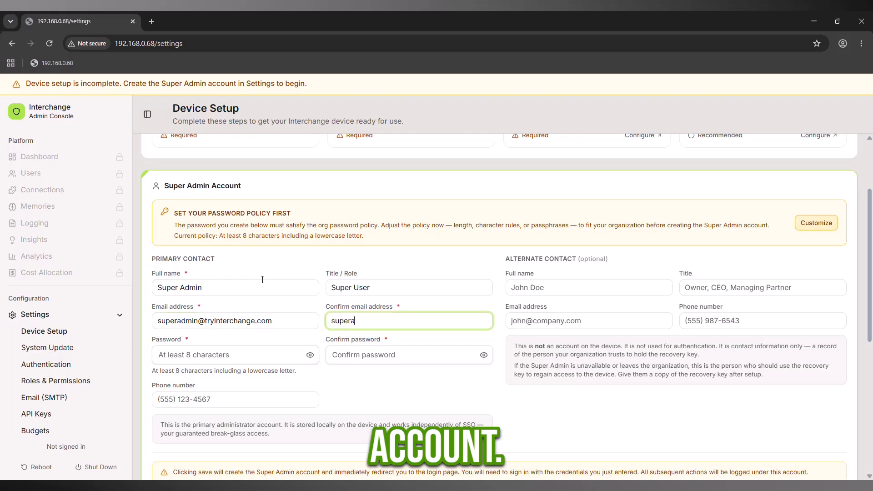
# Step: Enter and confirm the Super Admin account password
pyautogui.press('Tab')
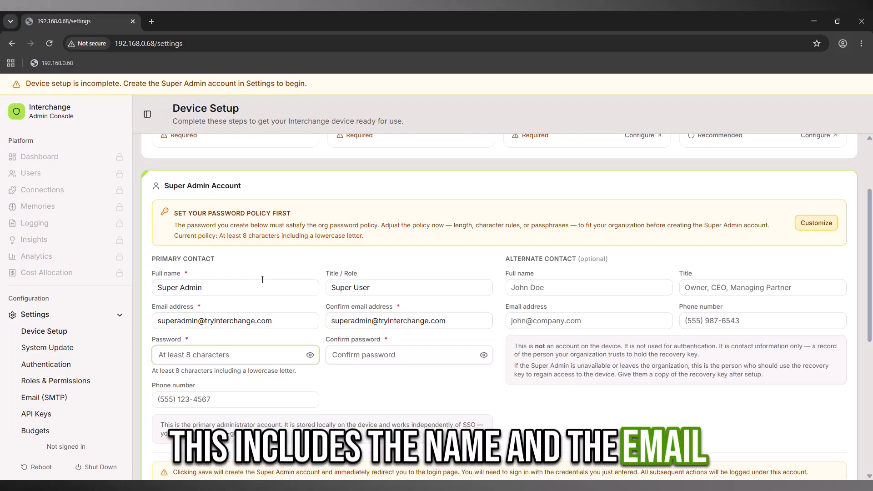
pyautogui.write('Su••••••')
pyautogui.click(344, 349)
pyautogui.write('•••')
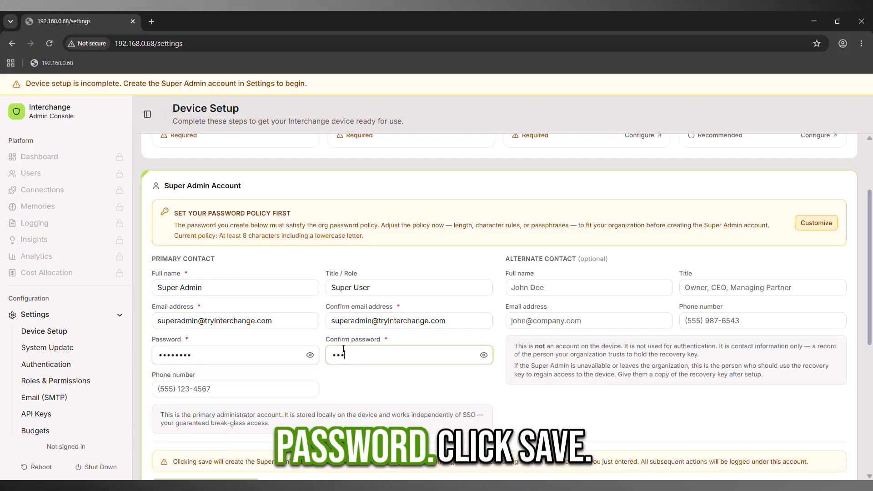
pyautogui.scroll(-2, 219, 386)
# Step: Save the Super Admin account, generate the recovery shares, and acknowledge the warning
pyautogui.click(219, 387)
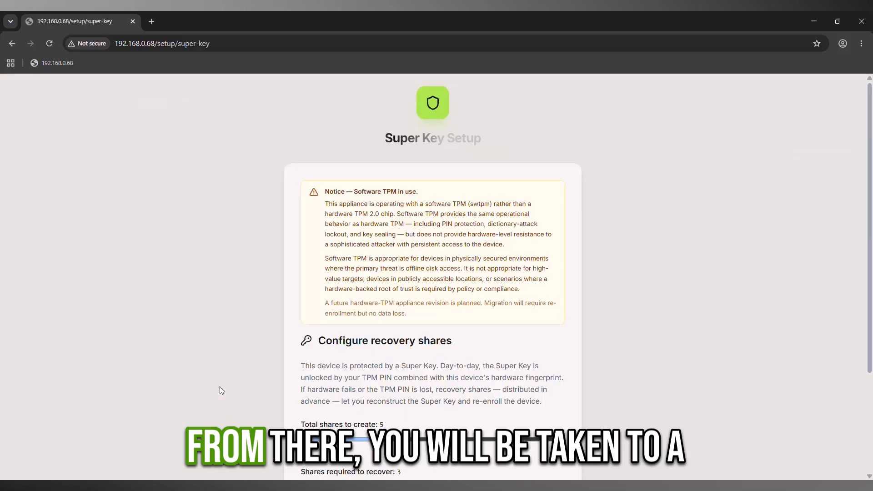
pyautogui.scroll(-1, 219, 390)
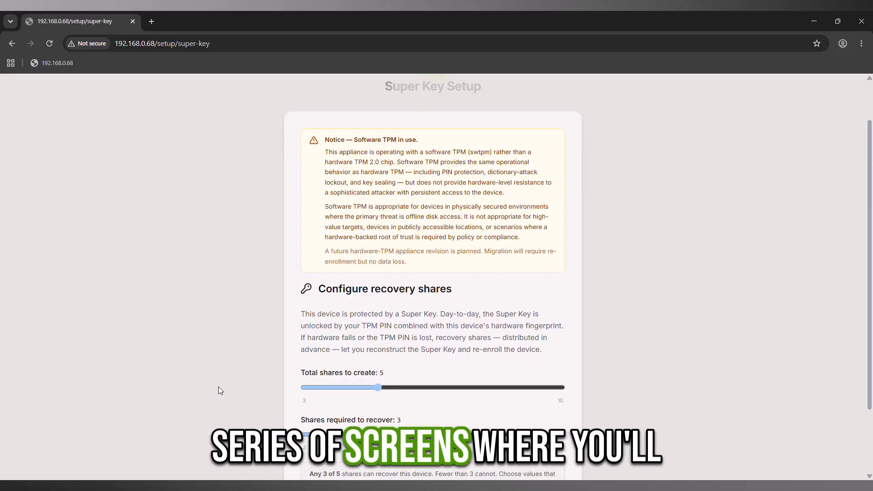
pyautogui.scroll(-2, 220, 390)
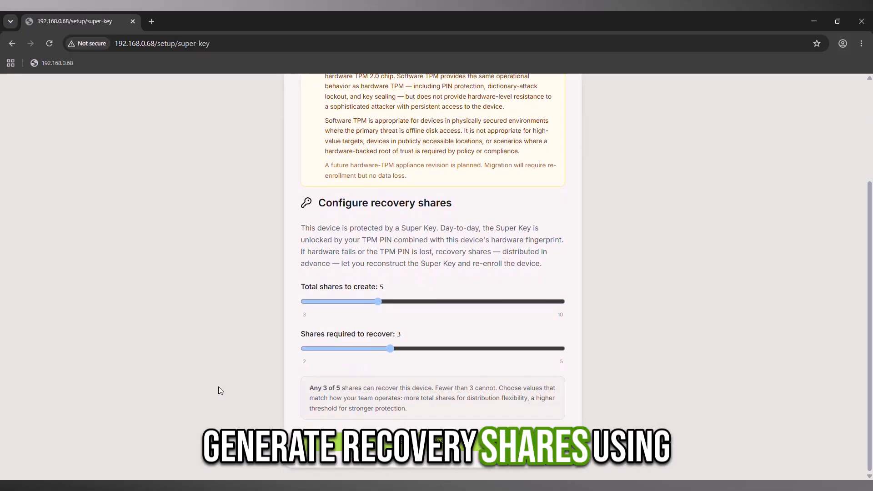
pyautogui.click(337, 444)
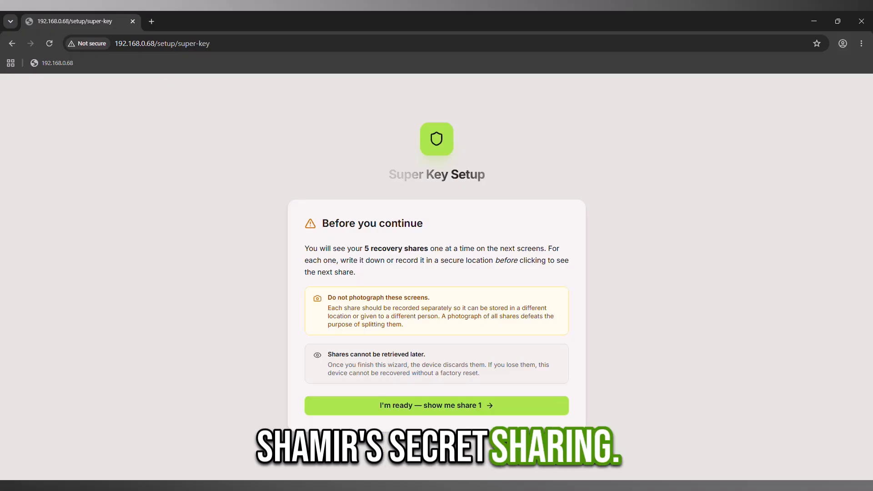
pyautogui.click(342, 406)
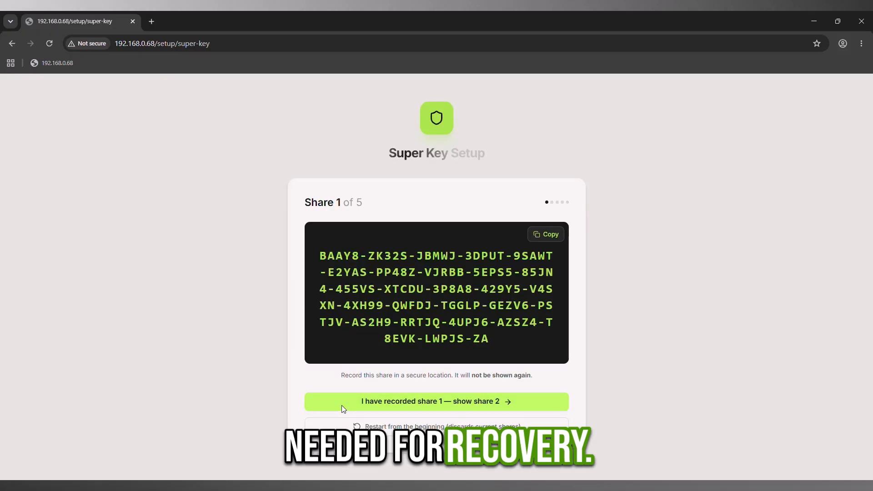
# Step: Copy recovery shares 1 through 5 in turn, marking each as recorded
pyautogui.click(535, 235)
pyautogui.click(530, 402)
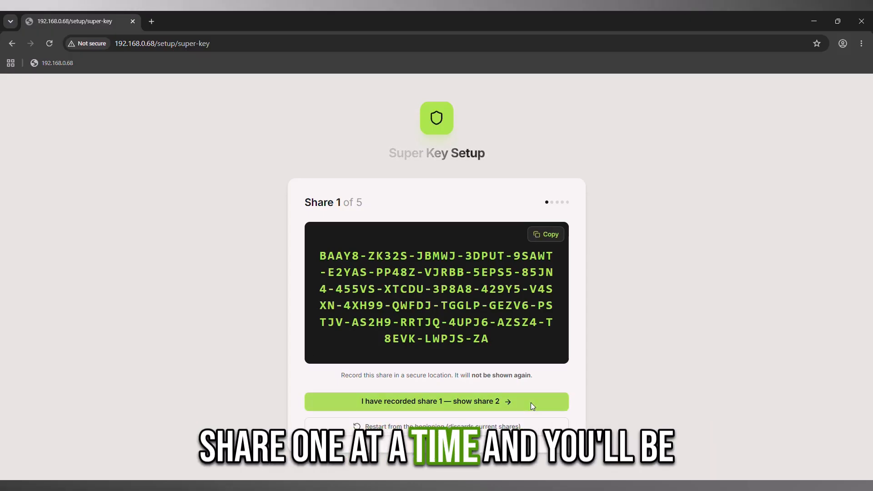
pyautogui.click(546, 233)
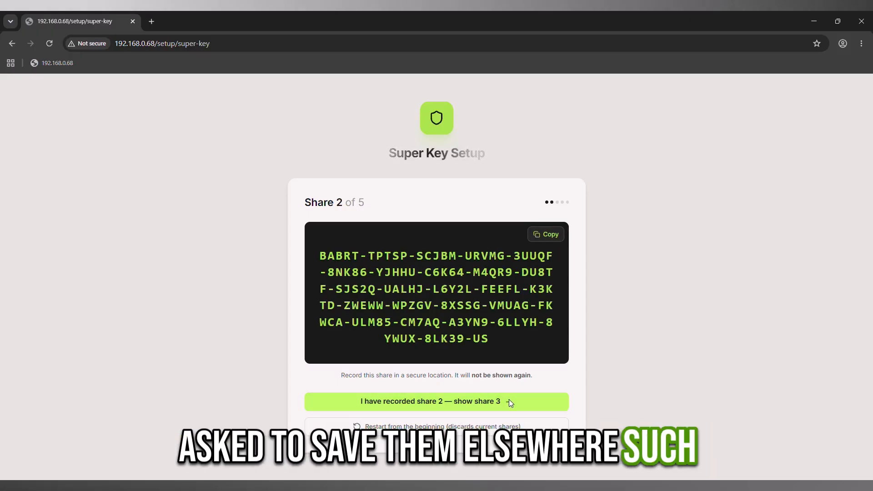
pyautogui.click(509, 400)
pyautogui.click(538, 235)
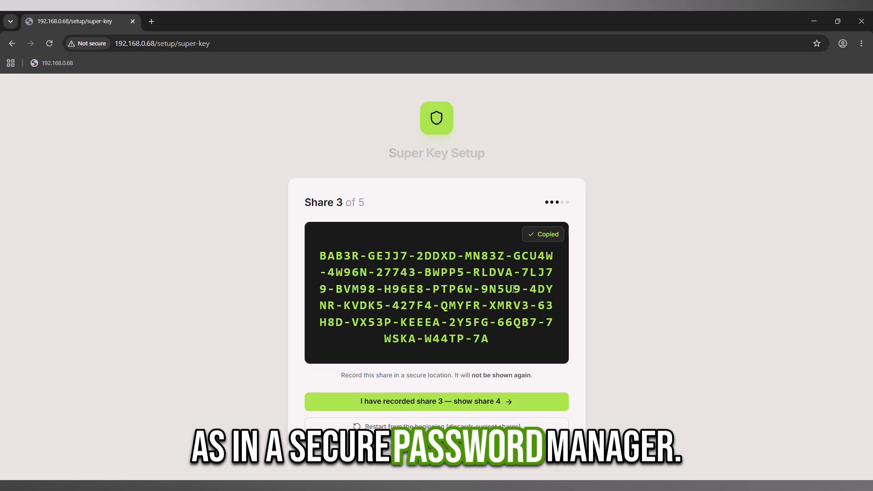
pyautogui.click(505, 402)
pyautogui.click(539, 231)
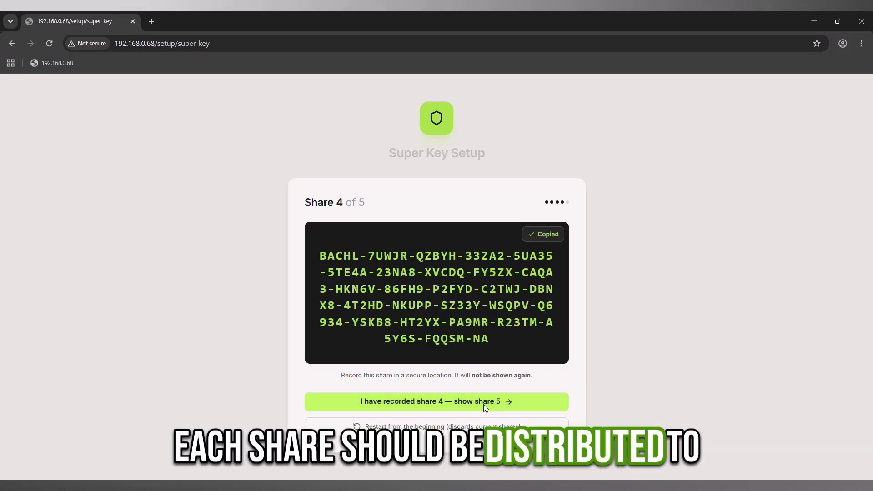
pyautogui.click(484, 405)
pyautogui.click(539, 232)
pyautogui.click(468, 402)
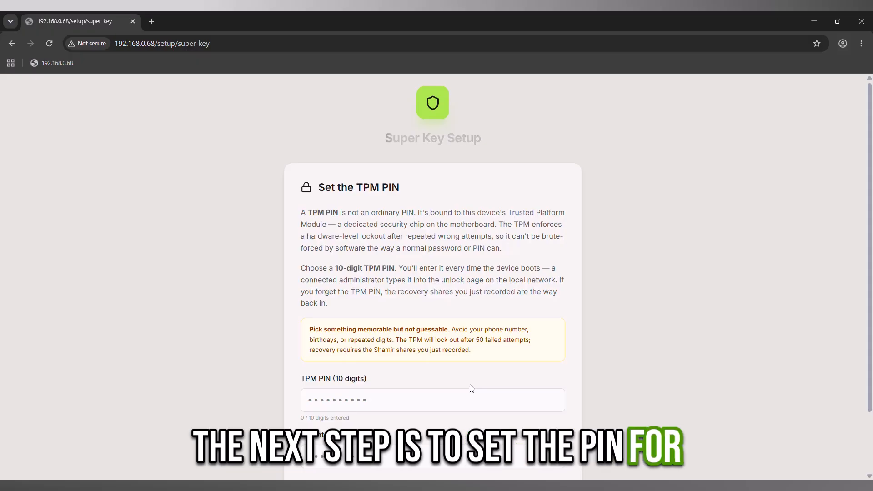
# Step: Enter and confirm the 10-digit TPM PIN and submit it
pyautogui.scroll(-2, 598, 367)
pyautogui.click(497, 328)
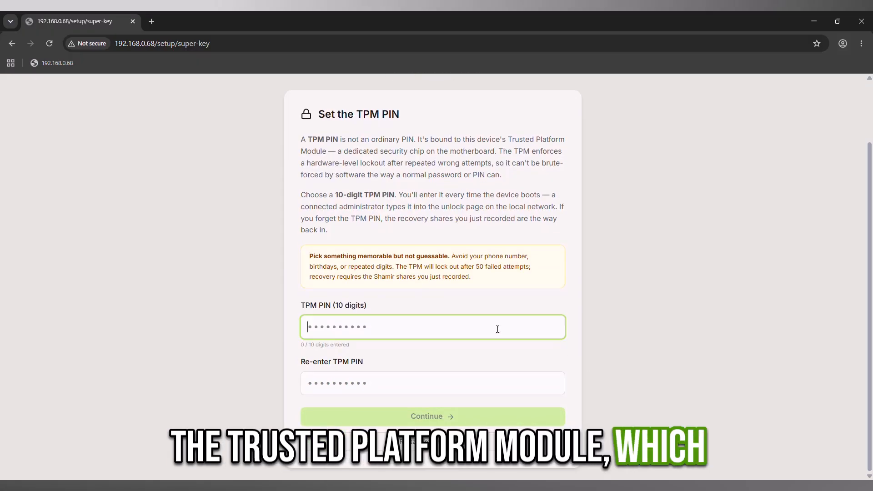
pyautogui.write('••••••••••')
pyautogui.click(475, 386)
pyautogui.write('•')
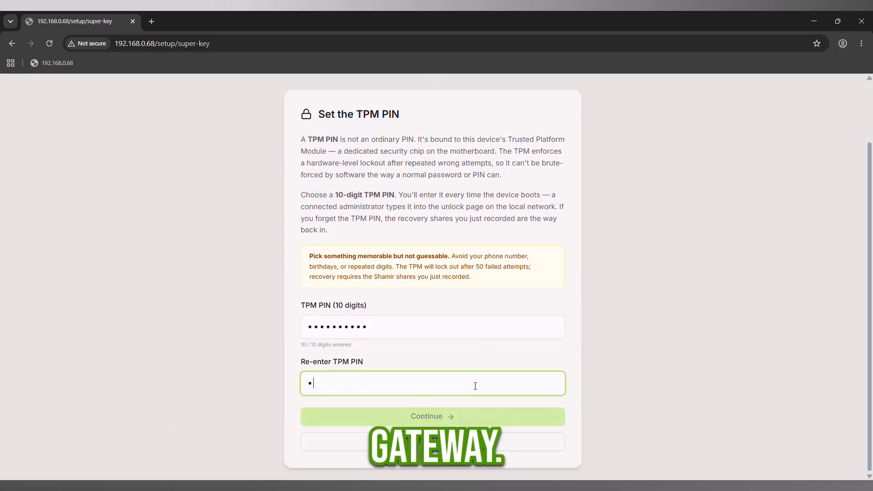
pyautogui.write('•••••••••')
pyautogui.click(472, 419)
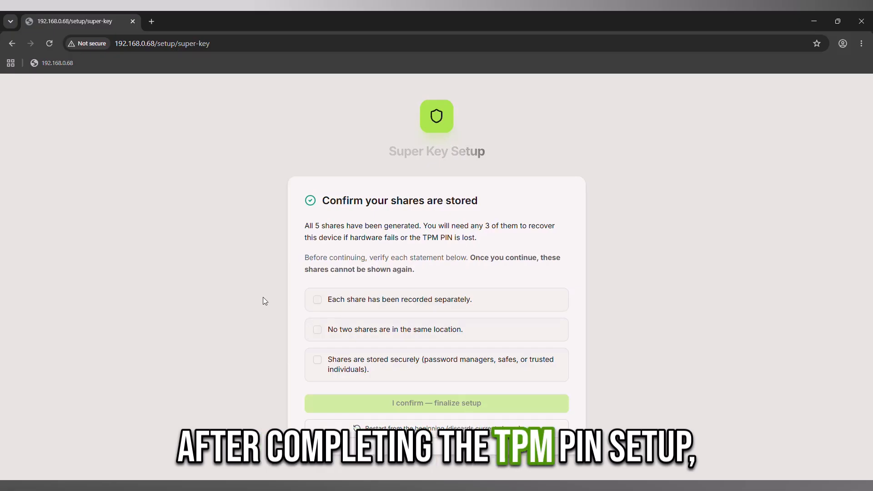
# Step: Tick all three confirmations that the shares are recorded separately and stored securely
pyautogui.click(316, 299)
pyautogui.click(317, 329)
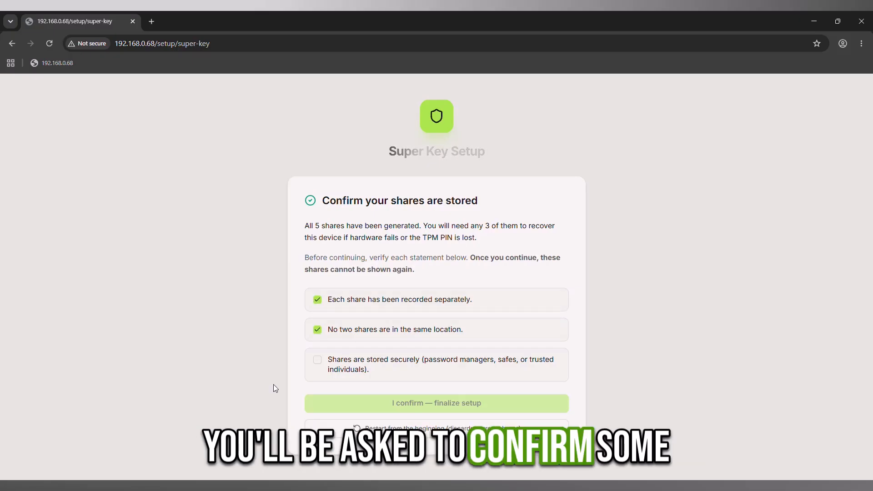
pyautogui.click(317, 360)
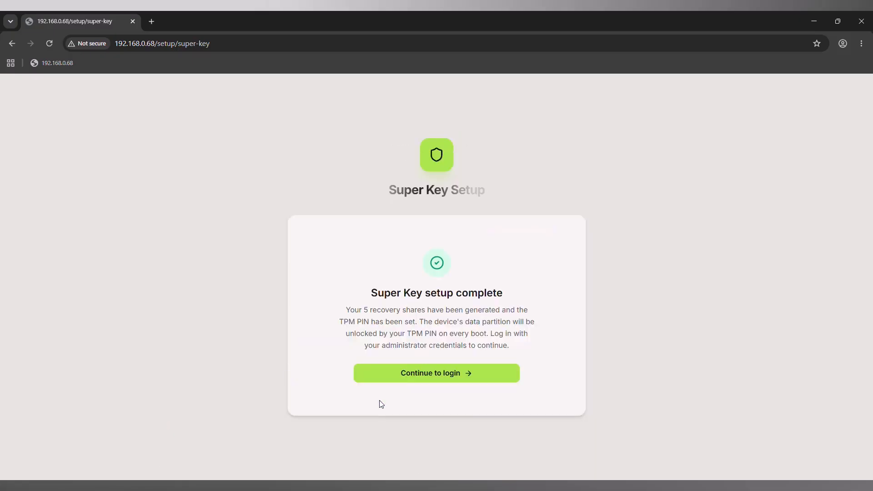
# Step: Sign in to the admin console with the Super Admin e-mail and password
pyautogui.click(392, 377)
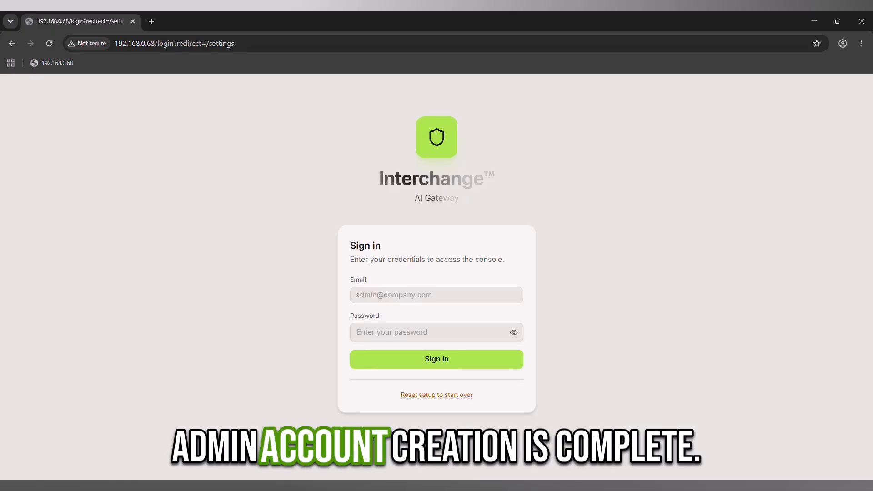
pyautogui.press('Tab')
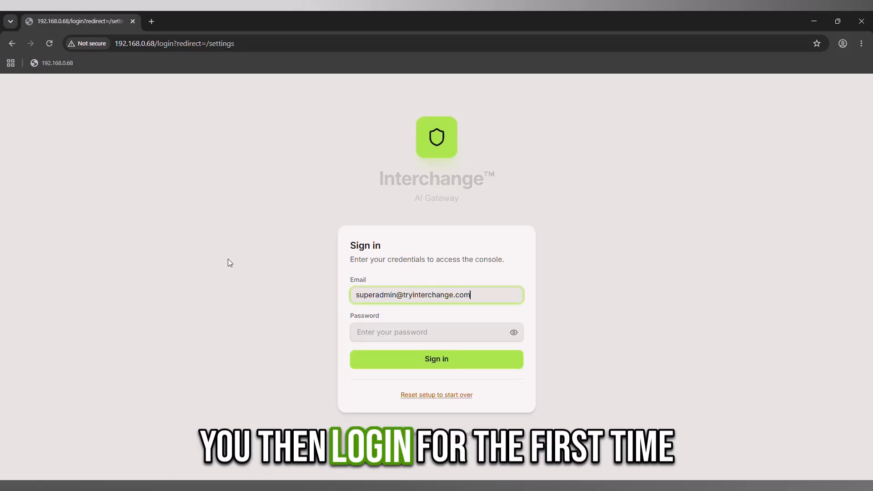
pyautogui.press('Tab')
pyautogui.write('•••••••')
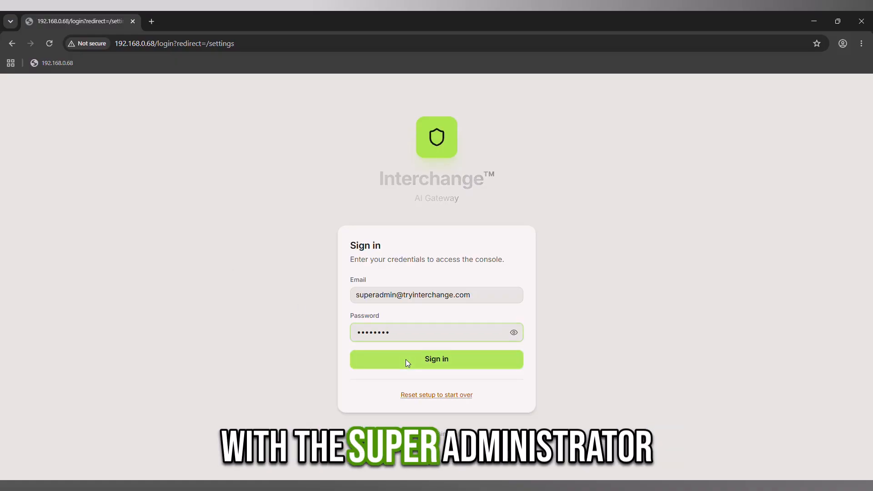
pyautogui.click(405, 359)
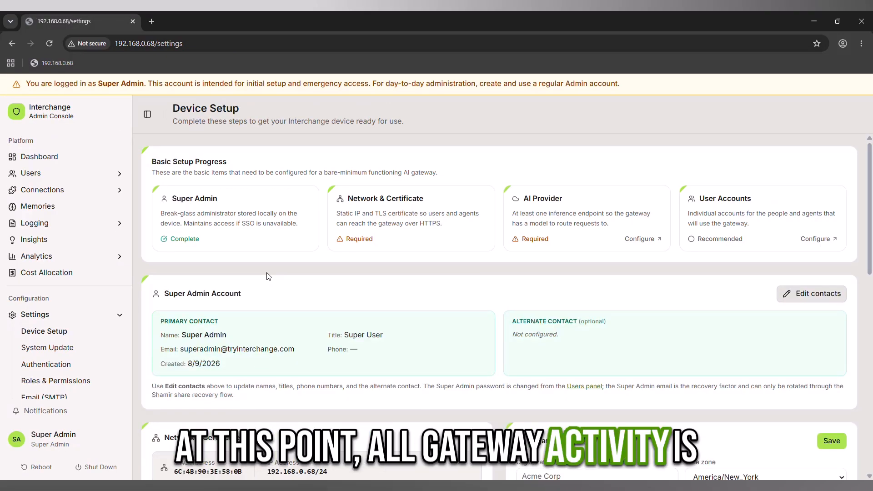
# Step: Scroll the Device Setup overview and sidebar down to the API Keys entry
pyautogui.scroll(-1, 267, 276)
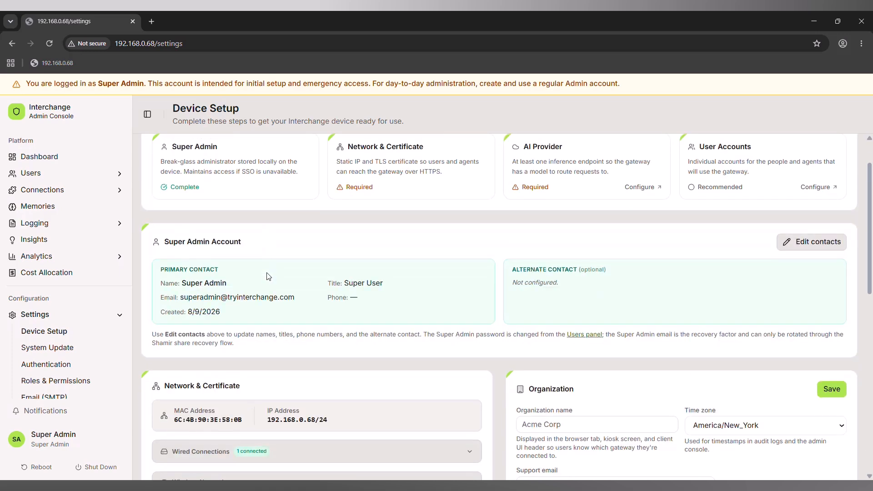
pyautogui.scroll(1, 267, 276)
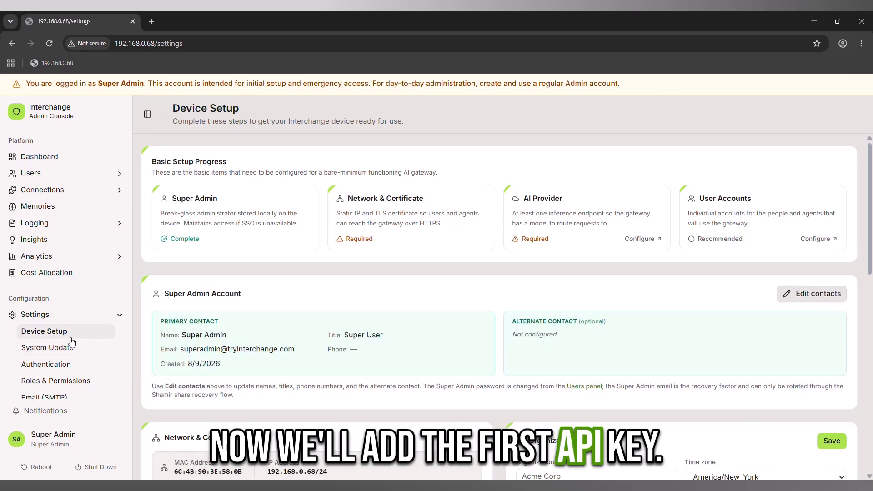
pyautogui.scroll(-1, 73, 342)
pyautogui.scroll(-2, 74, 343)
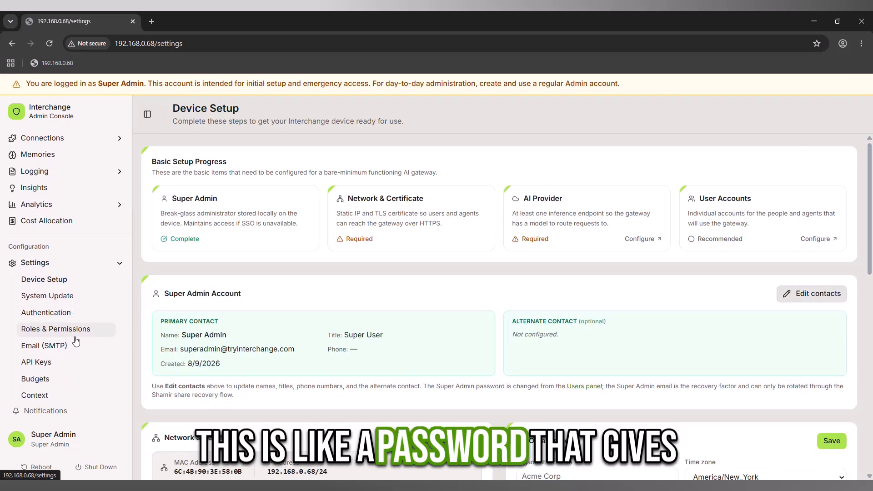
pyautogui.scroll(-2, 76, 342)
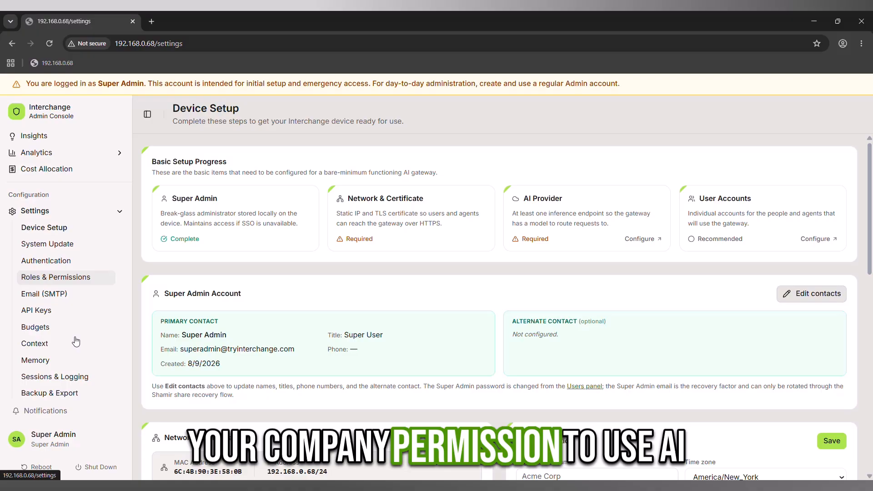
# Step: Open Settings > API Keys and look over the Supported Providers list
pyautogui.click(68, 311)
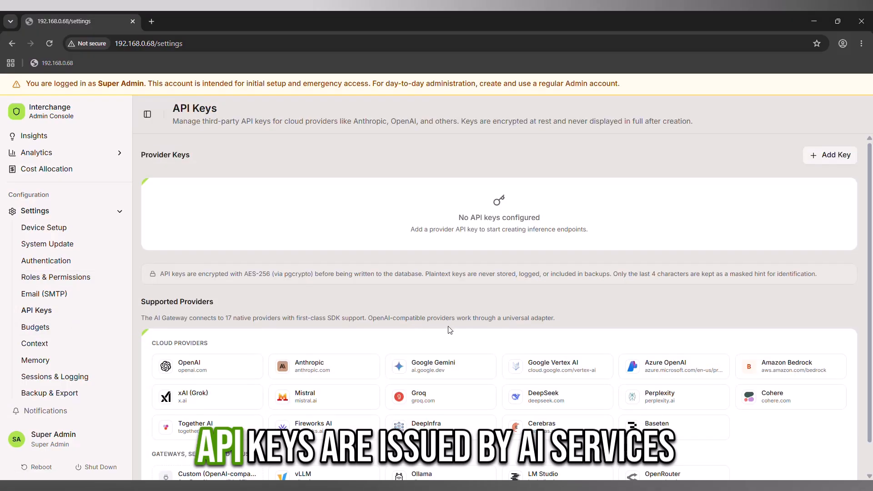
pyautogui.scroll(-1, 802, 221)
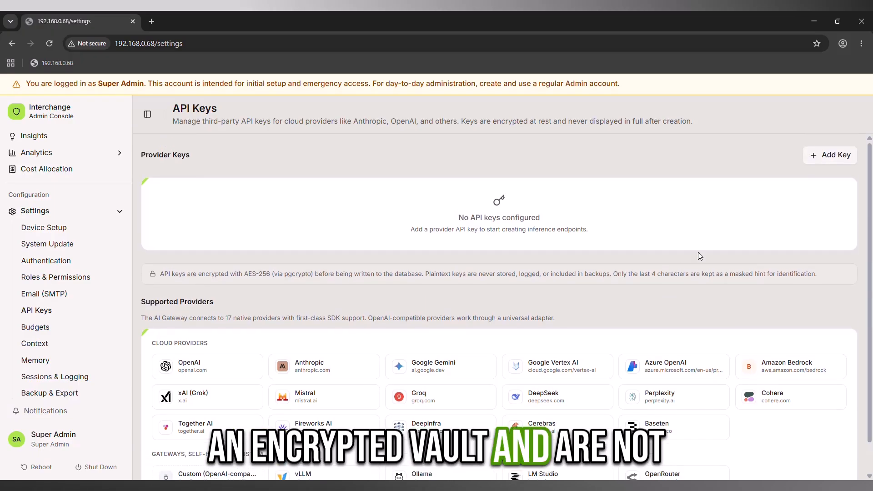
# Step: Add a provider key labelled 'OpenAI Test Key' with provider OpenAI and no budget limit
pyautogui.click(830, 156)
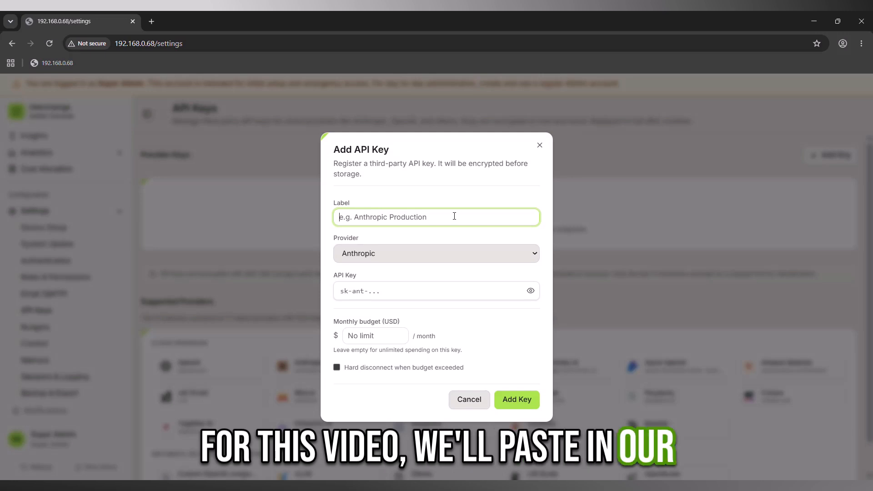
pyautogui.write('OpenAI Test Key')
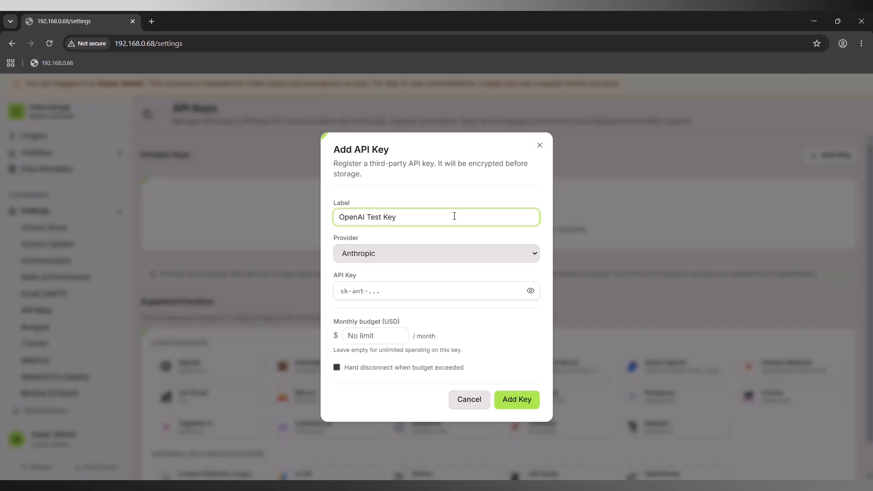
pyautogui.click(438, 251)
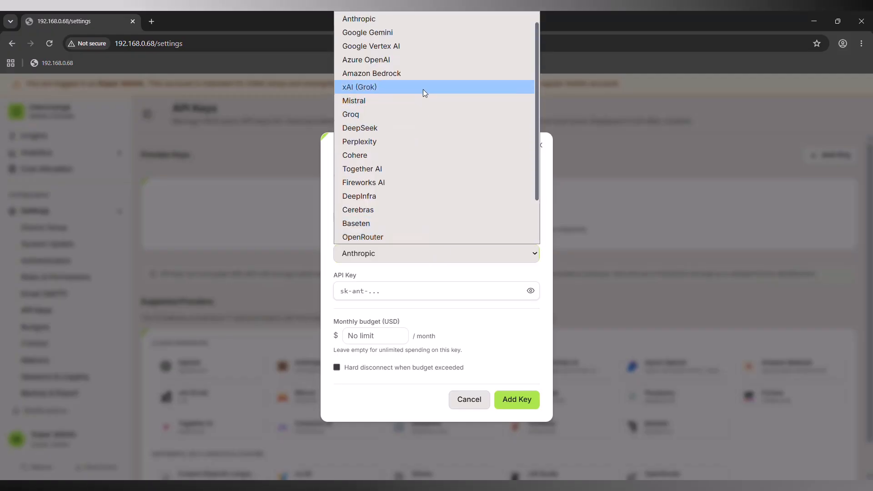
pyautogui.scroll(1, 406, 24)
pyautogui.click(406, 24)
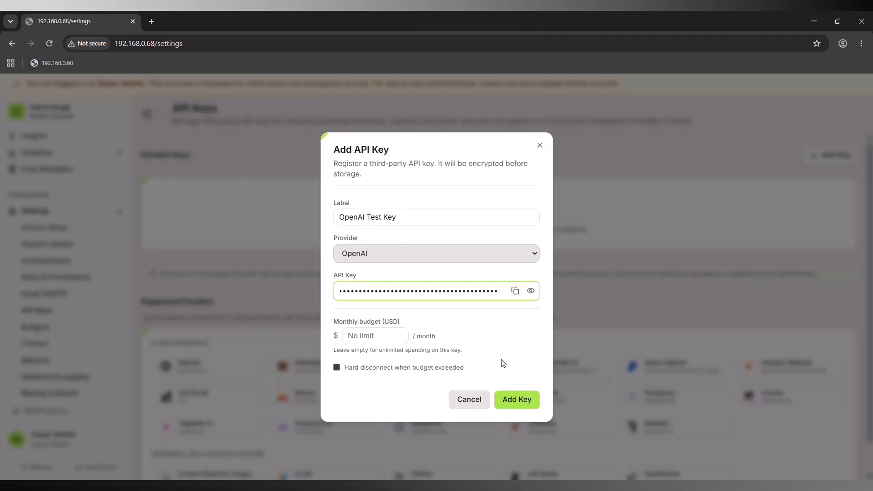
pyautogui.click(515, 399)
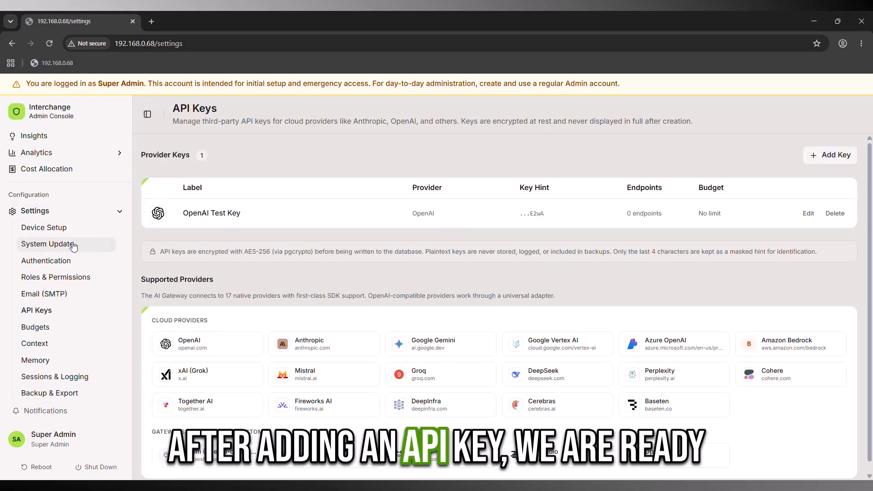
pyautogui.scroll(2, 64, 245)
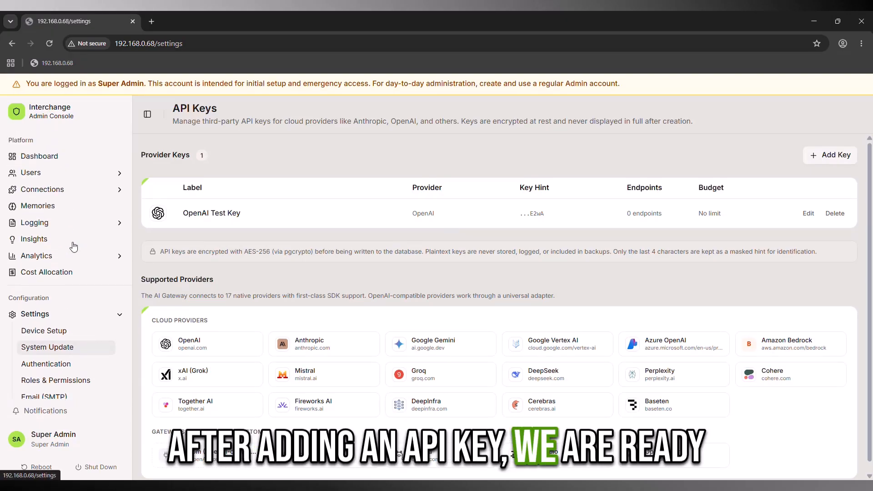
# Step: Start a new inference endpoint gpt-5.6-luna with provider OpenAI, model gpt-5.6-luna and OpenAI Test Key
pyautogui.click(62, 191)
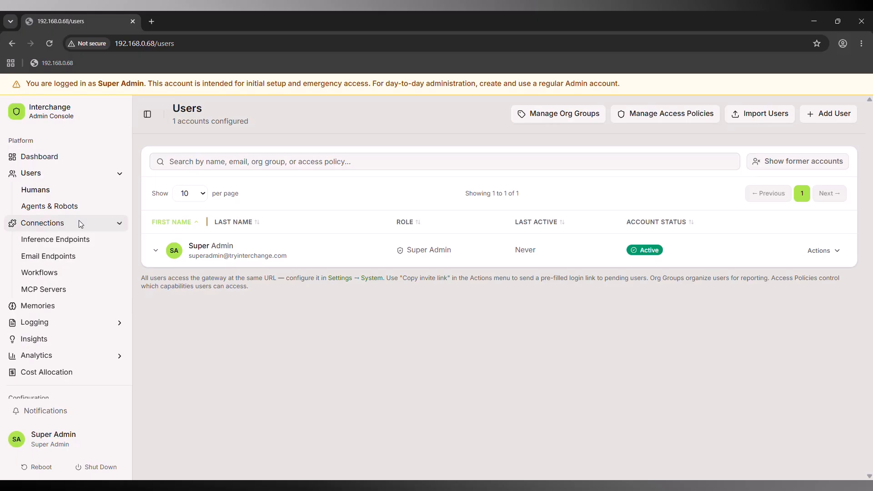
pyautogui.click(55, 239)
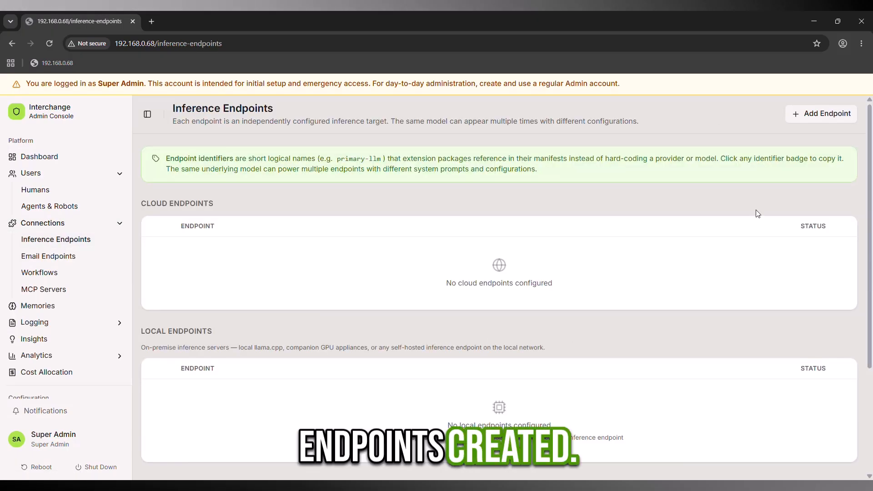
pyautogui.click(814, 114)
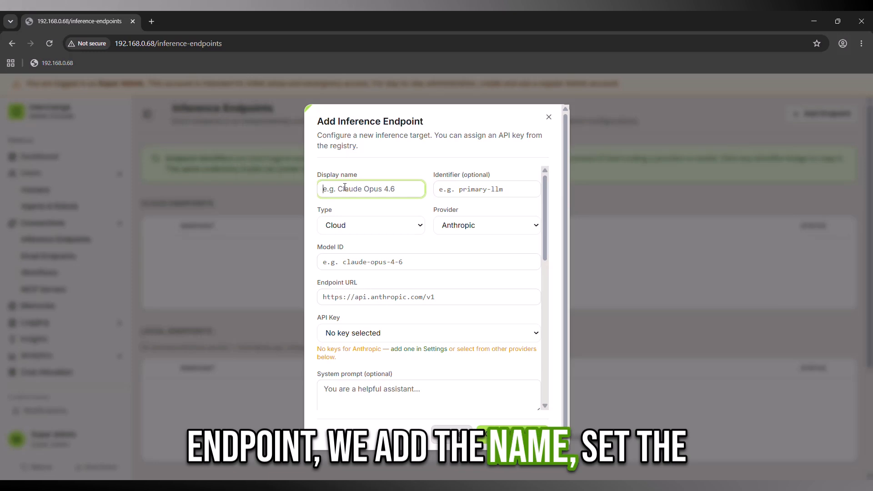
pyautogui.write('gpt-5.6-luna')
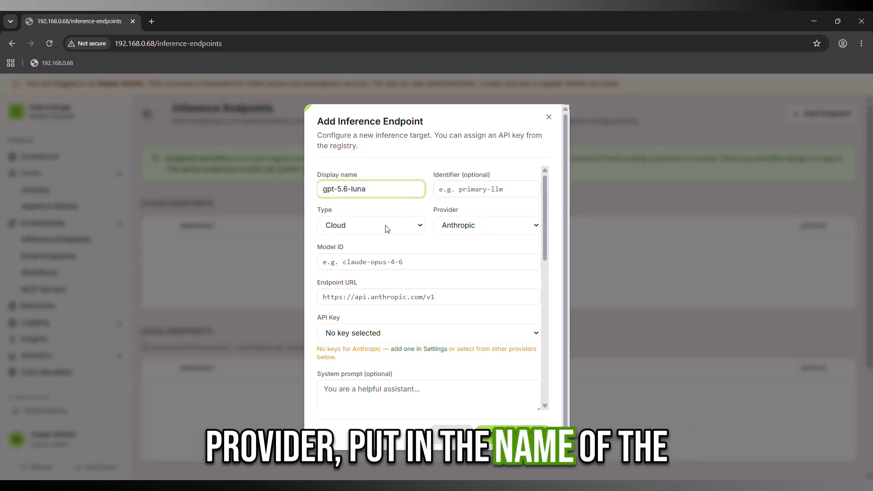
pyautogui.click(454, 230)
pyautogui.click(454, 243)
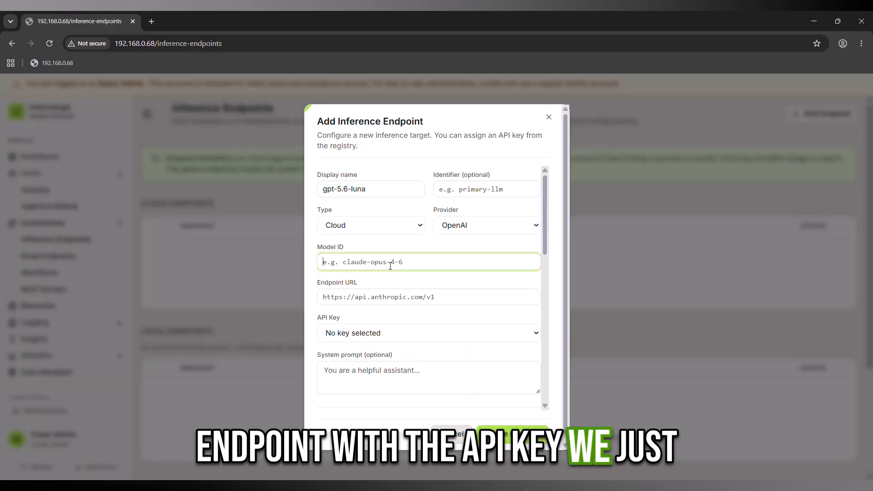
pyautogui.write('gpt-5.6-luna')
pyautogui.click(398, 332)
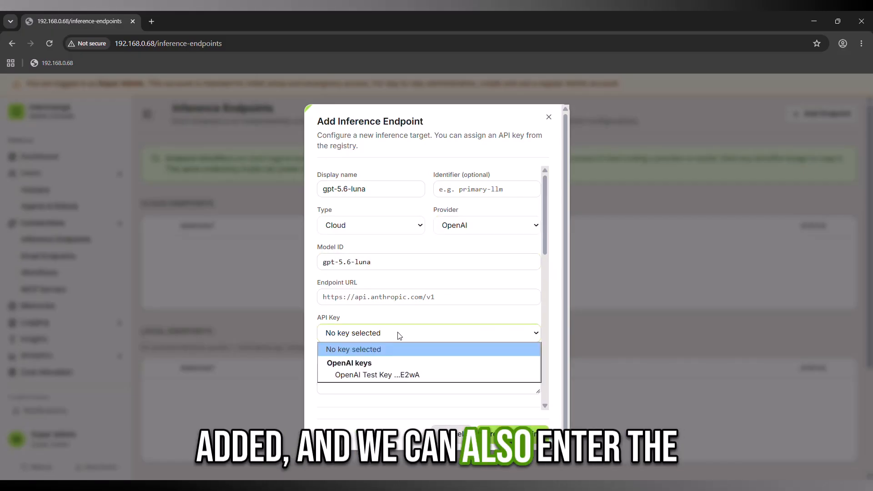
pyautogui.click(397, 372)
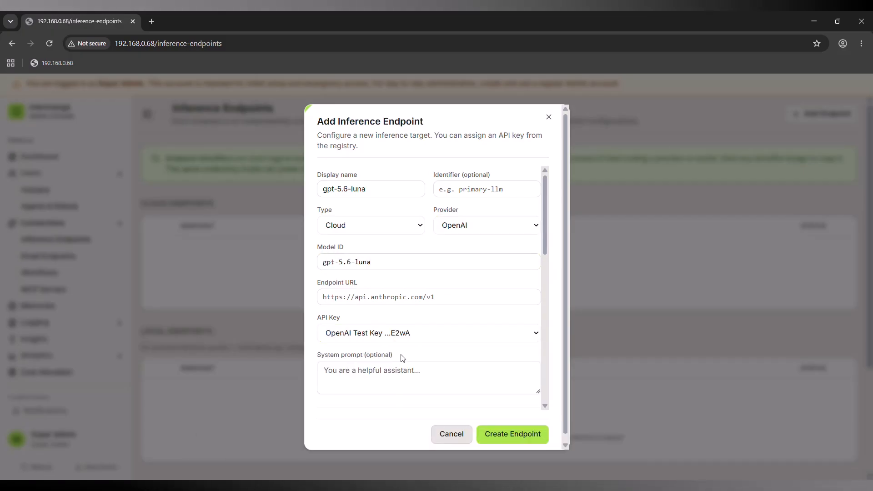
# Step: Price the endpoint at 0.20 input and 1.20 output per 1M tokens and create it
pyautogui.scroll(-2, 422, 359)
pyautogui.scroll(-2, 447, 361)
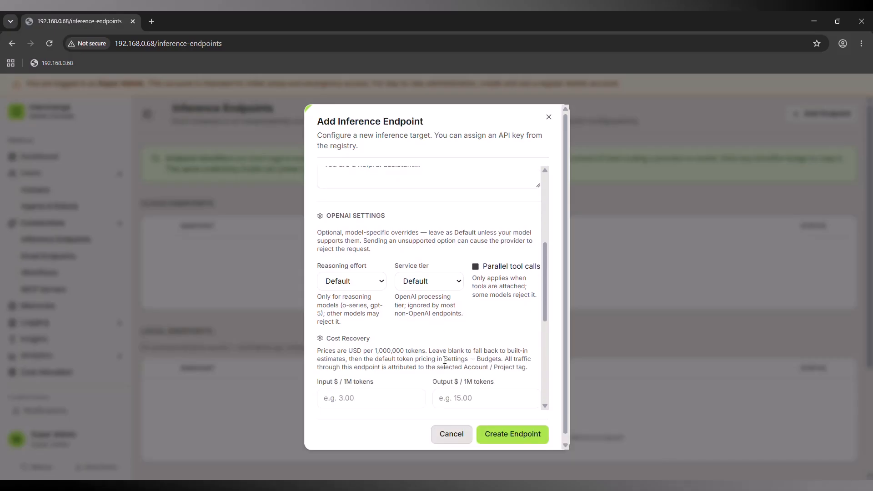
pyautogui.scroll(-1, 446, 360)
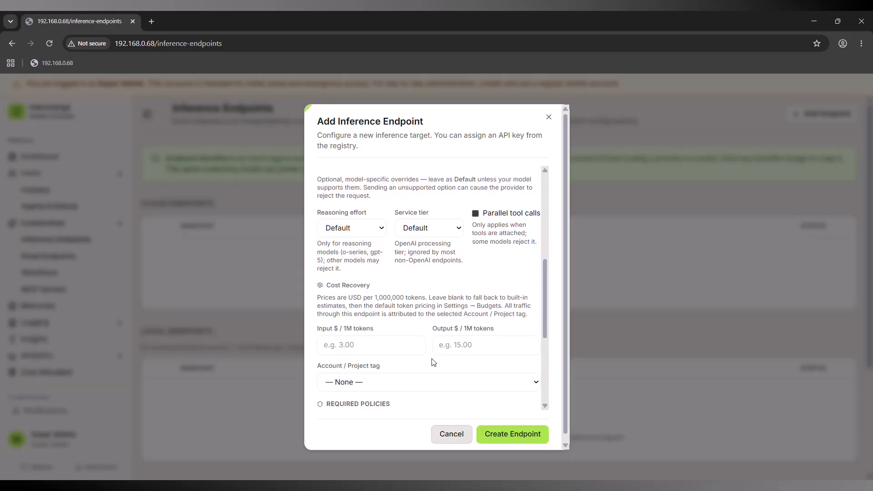
pyautogui.scroll(-2, 447, 379)
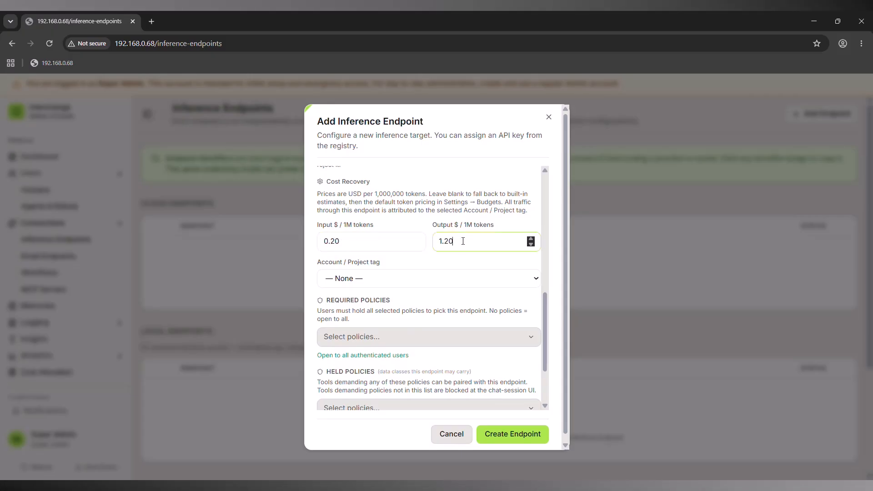
pyautogui.scroll(-3, 461, 295)
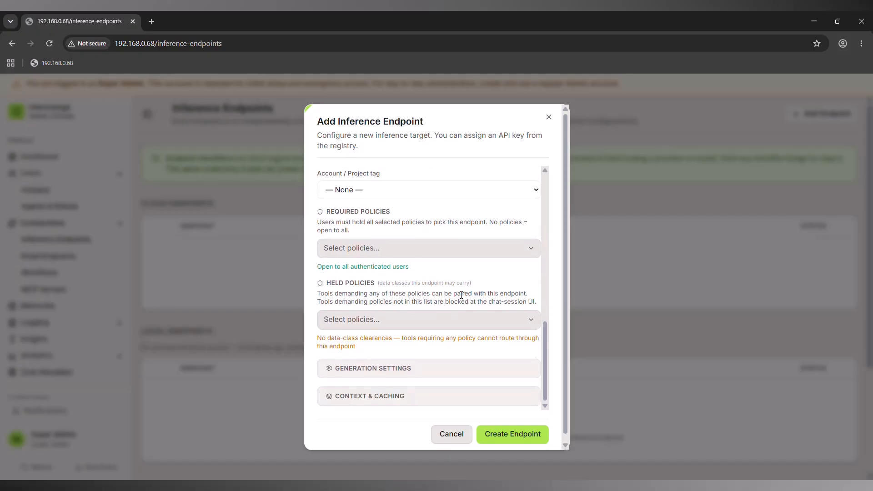
pyautogui.click(501, 430)
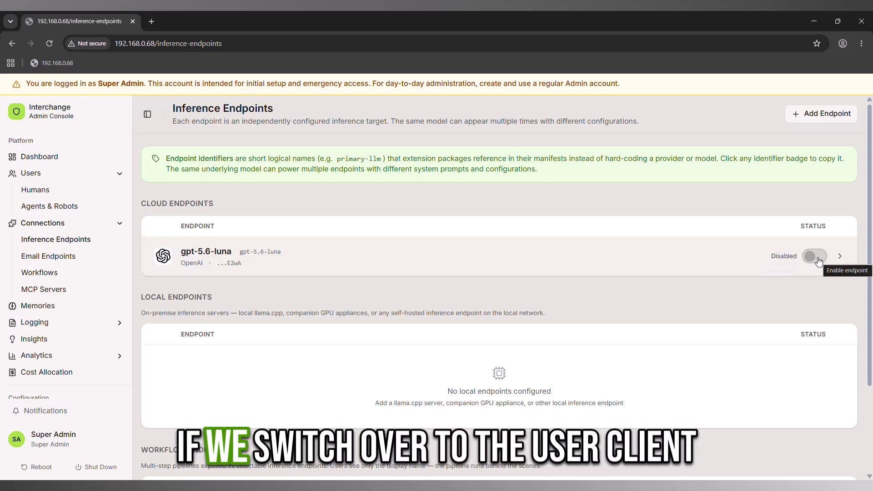
# Step: Switch to the user chat client and confirm the session Endpoint list is empty
pyautogui.click(50, 439)
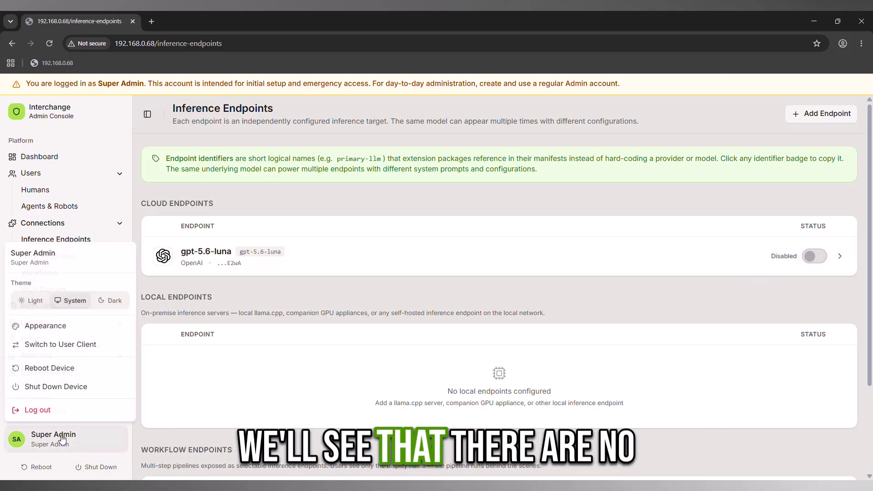
pyautogui.click(63, 344)
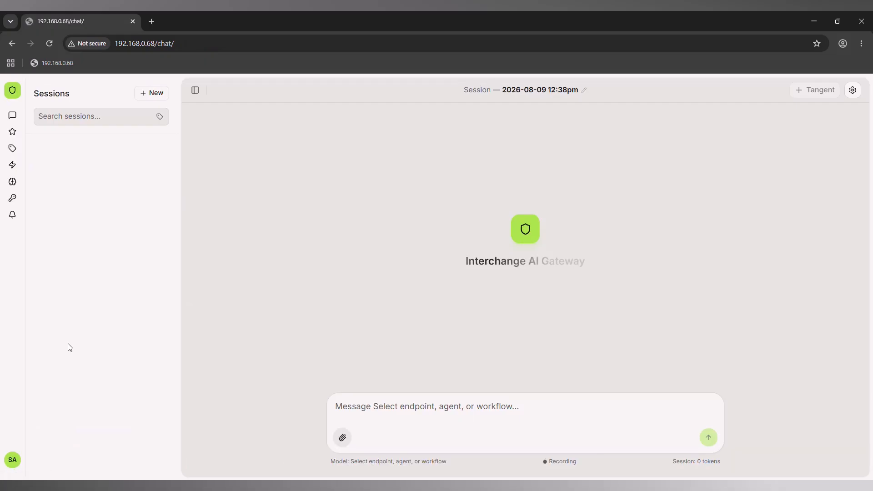
pyautogui.click(851, 91)
pyautogui.click(793, 162)
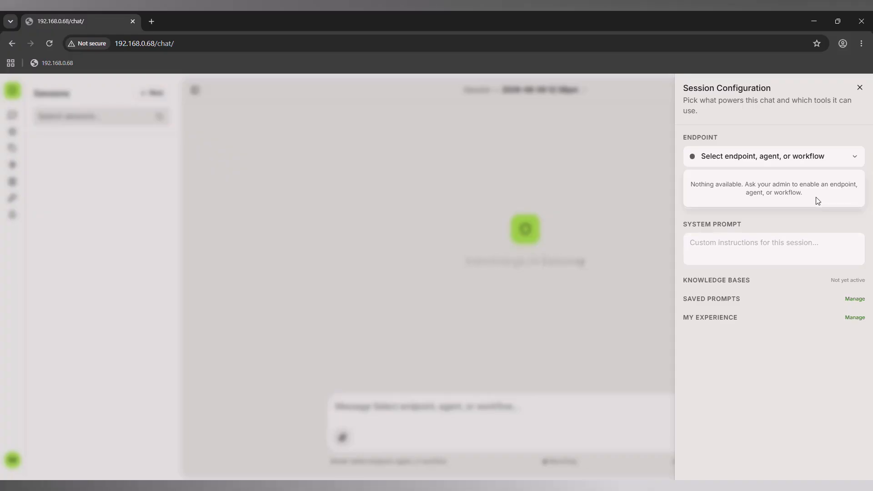
pyautogui.click(389, 296)
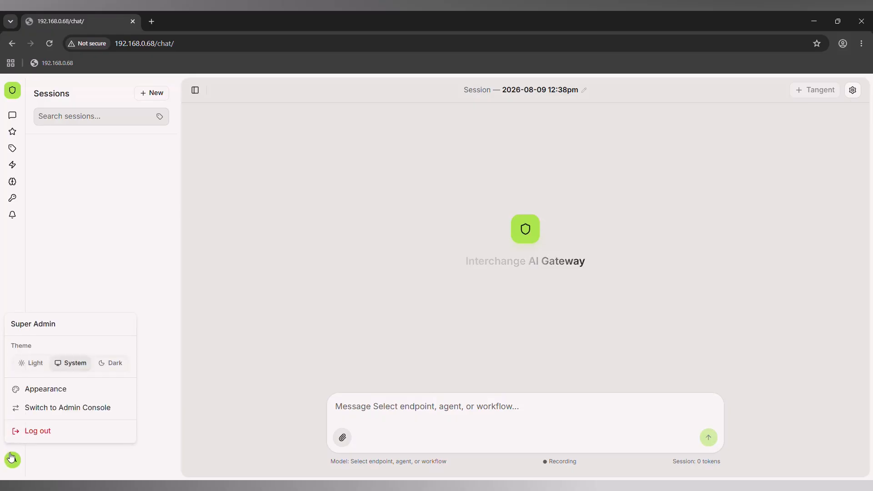
# Step: Activate the gpt-5.6-luna endpoint under Connections > Inference Endpoints, then return to the chat client
pyautogui.click(39, 408)
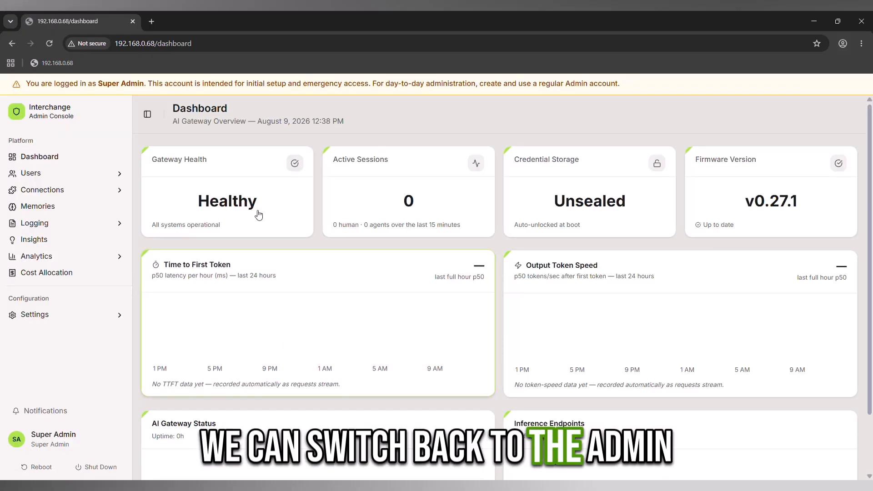
pyautogui.click(75, 190)
pyautogui.click(56, 206)
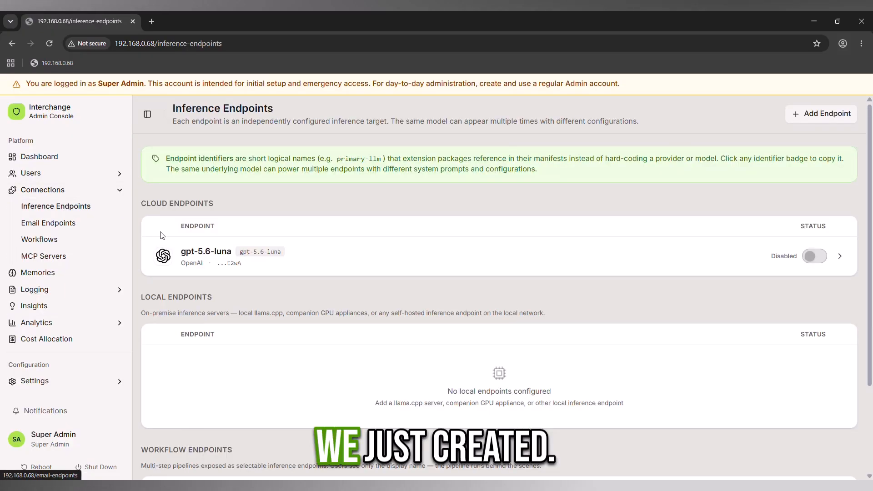
pyautogui.click(815, 254)
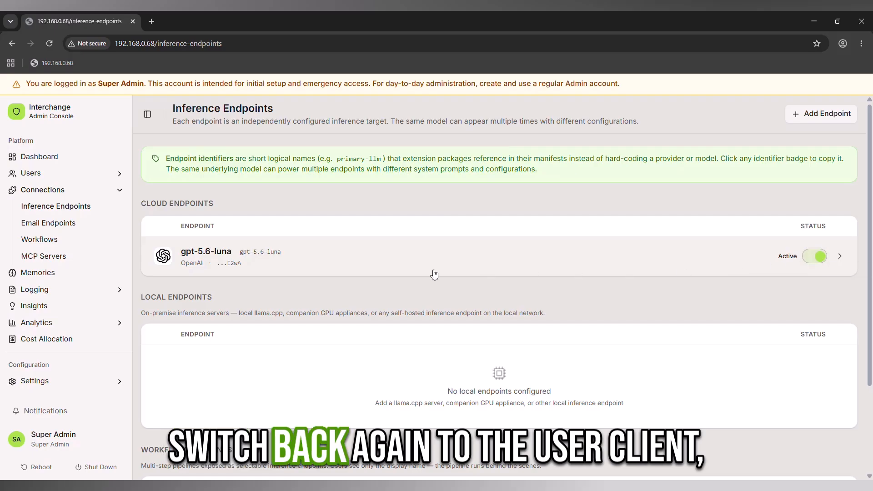
pyautogui.click(52, 437)
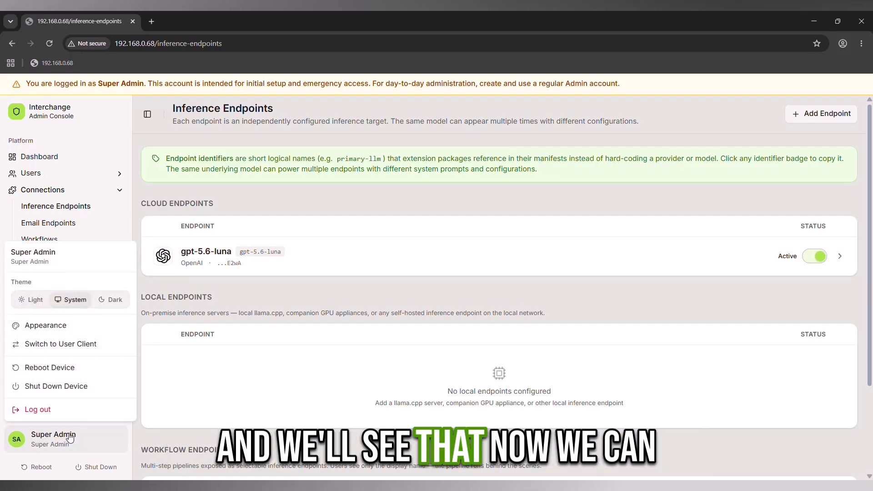
pyautogui.click(71, 345)
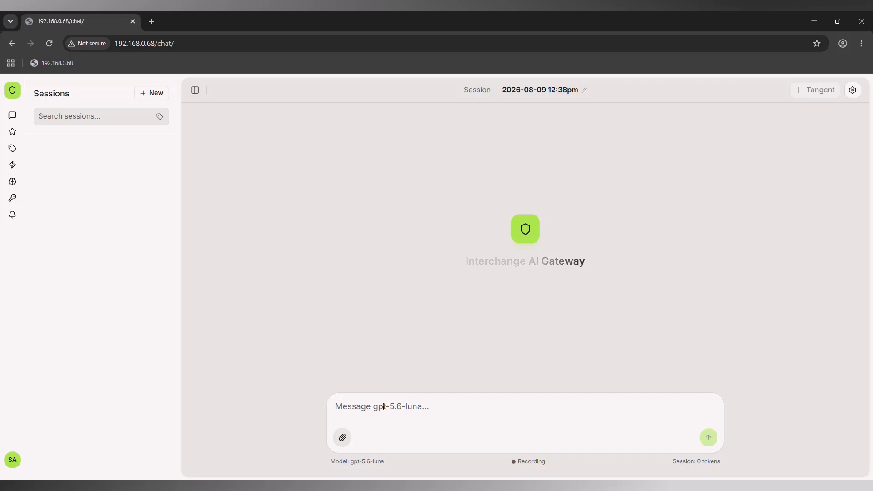
# Step: Select gpt-5.6-luna as the chat session's endpoint
pyautogui.moveTo(329, 464); pyautogui.dragTo(413, 462)
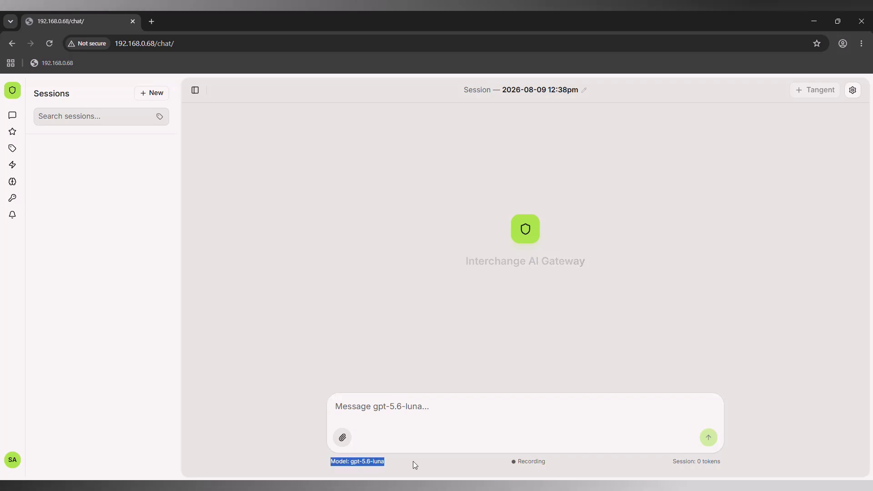
pyautogui.click(713, 308)
pyautogui.click(852, 90)
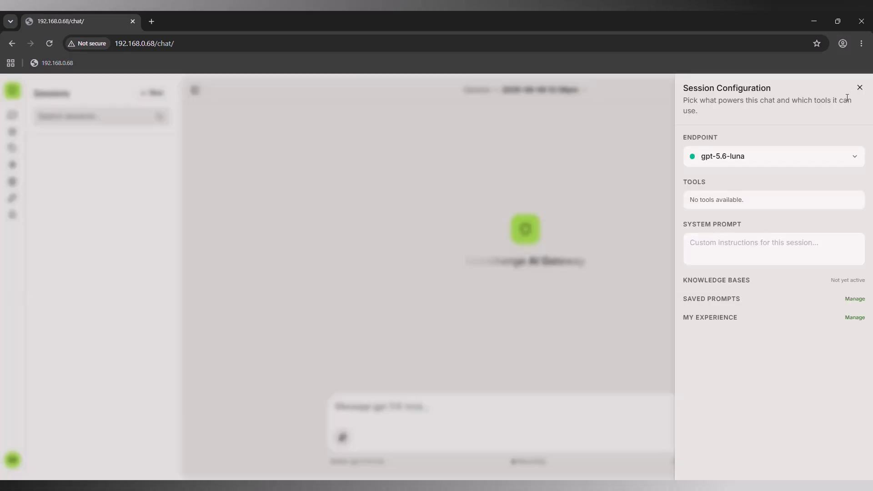
pyautogui.click(813, 164)
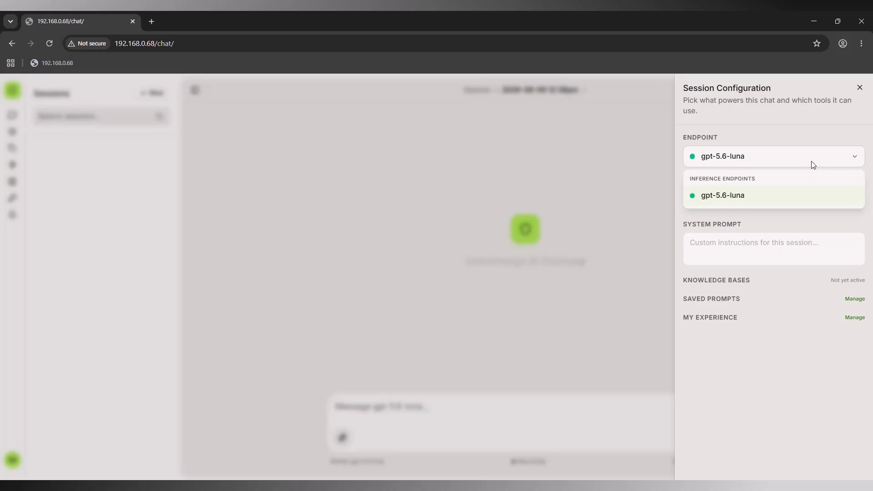
pyautogui.click(813, 165)
pyautogui.click(859, 87)
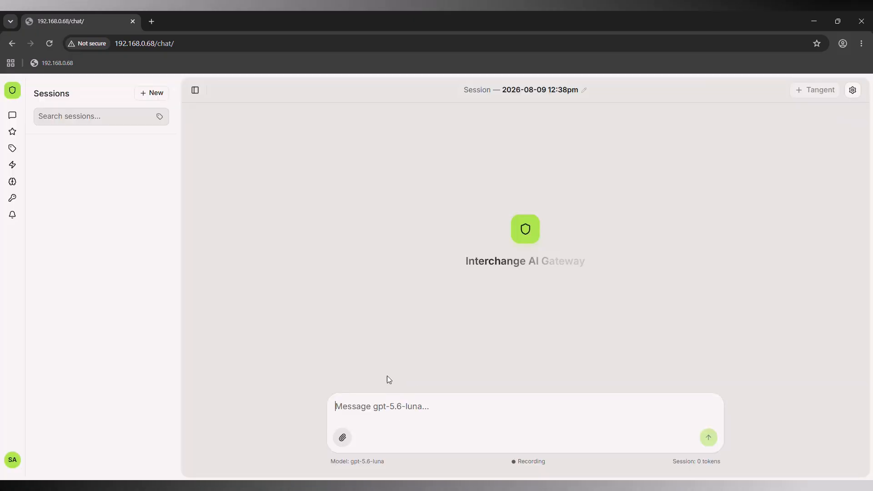
# Step: Ask 'Hello. Explain what makes an LLM a frontier model.' and check the reply's 473-token details
pyautogui.write('Hel')
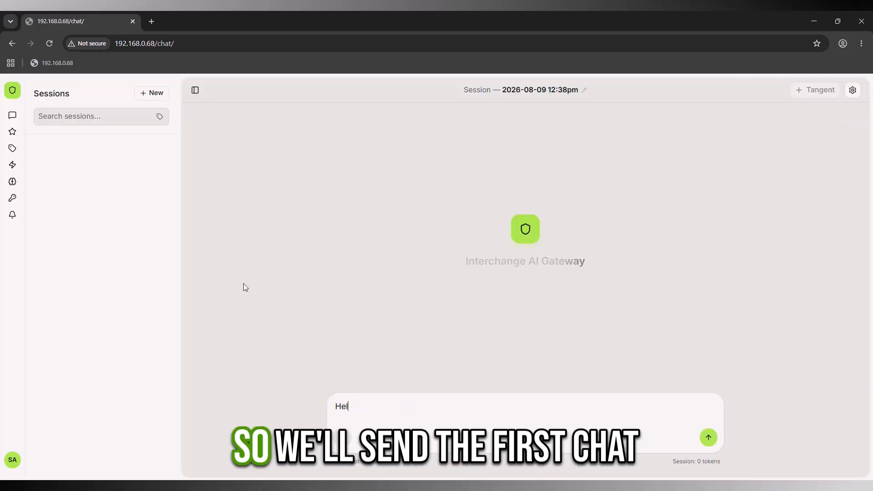
pyautogui.write('lo. E')
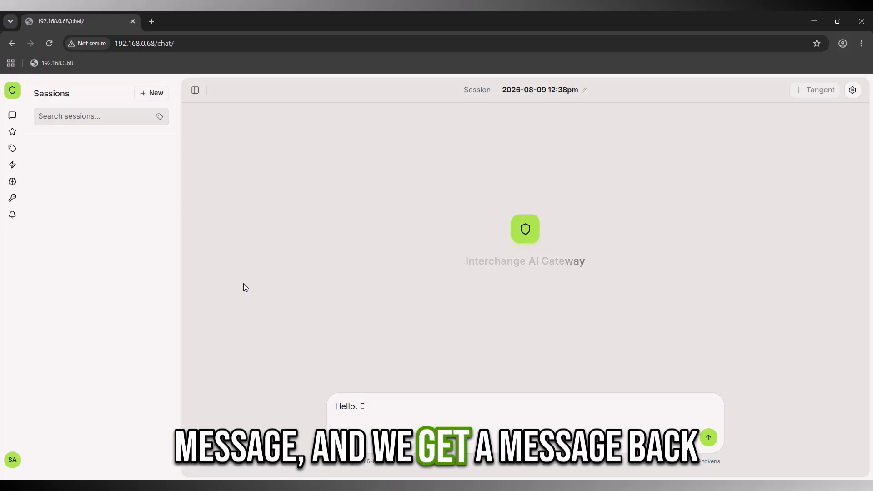
pyautogui.write('xplain what makes ')
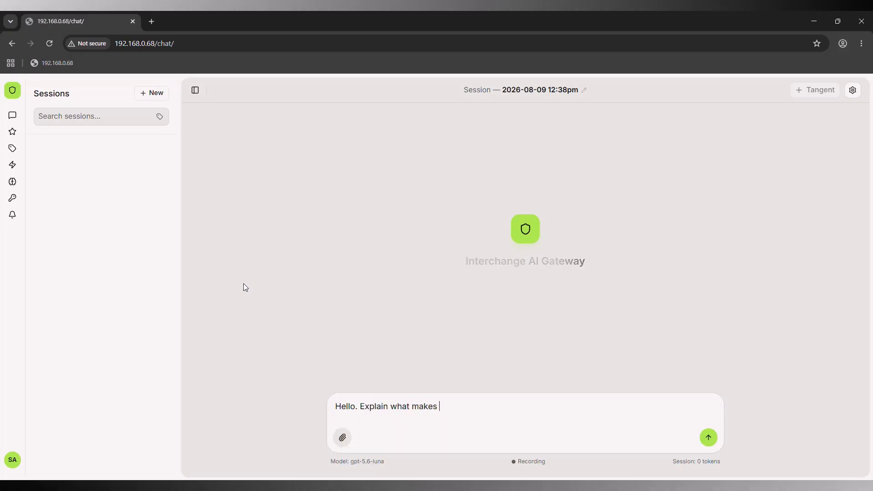
pyautogui.write('an LLM a frontier model')
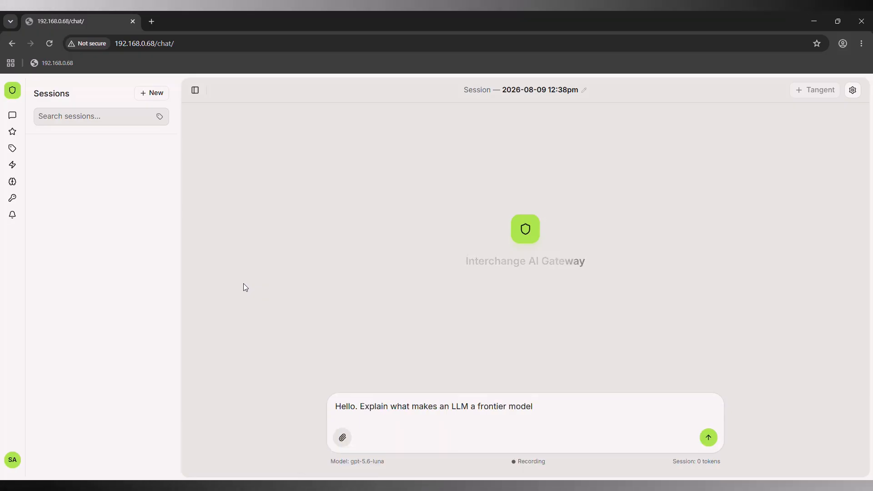
pyautogui.write('.')
pyautogui.click(707, 438)
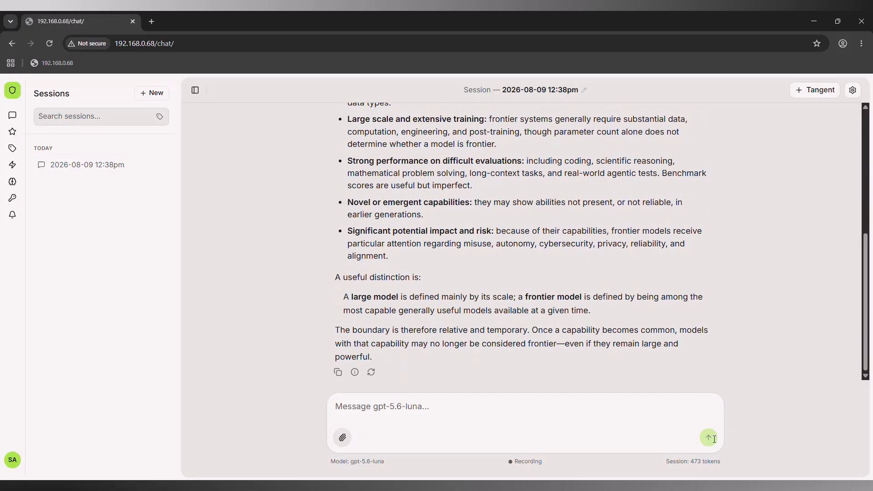
pyautogui.click(355, 372)
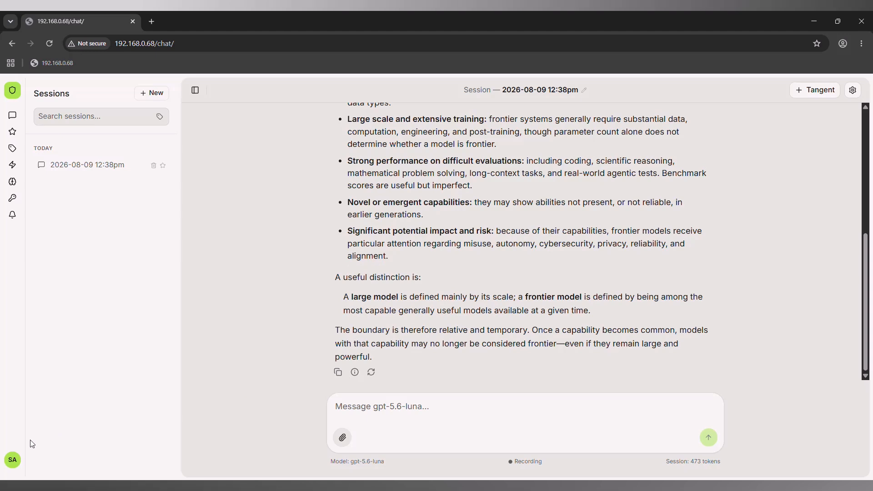
# Step: Return to the Admin Console and open Logging > Activity to see the 473-token gpt-5.6-luna session
pyautogui.click(14, 458)
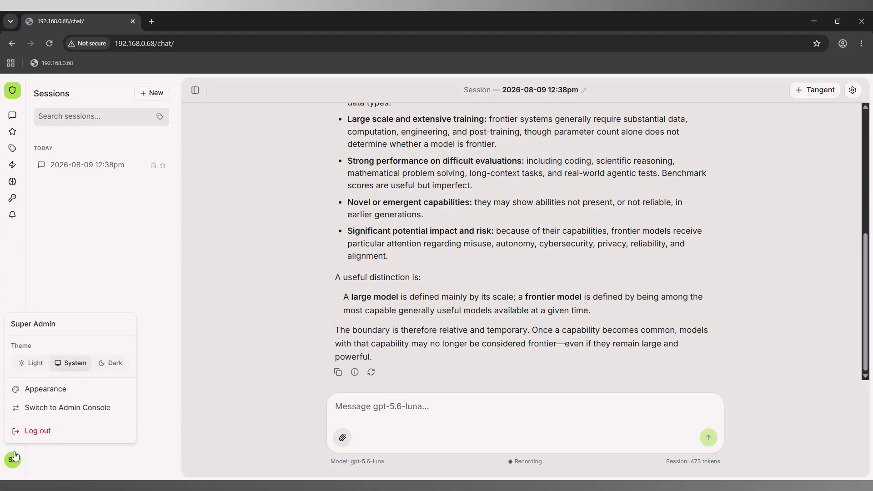
pyautogui.click(46, 409)
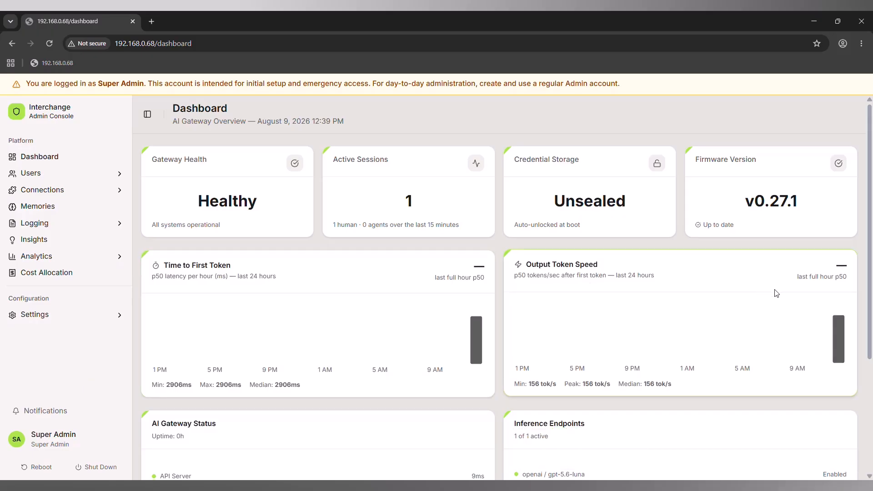
pyautogui.moveTo(838, 326)
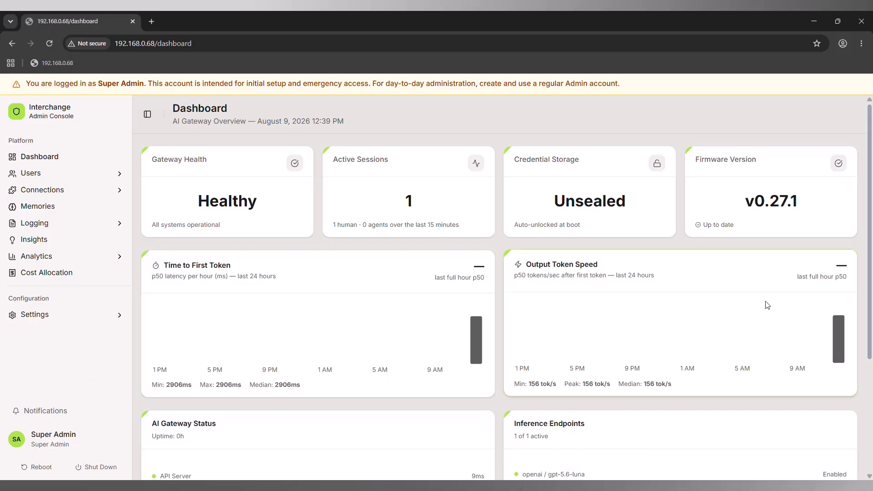
pyautogui.click(100, 220)
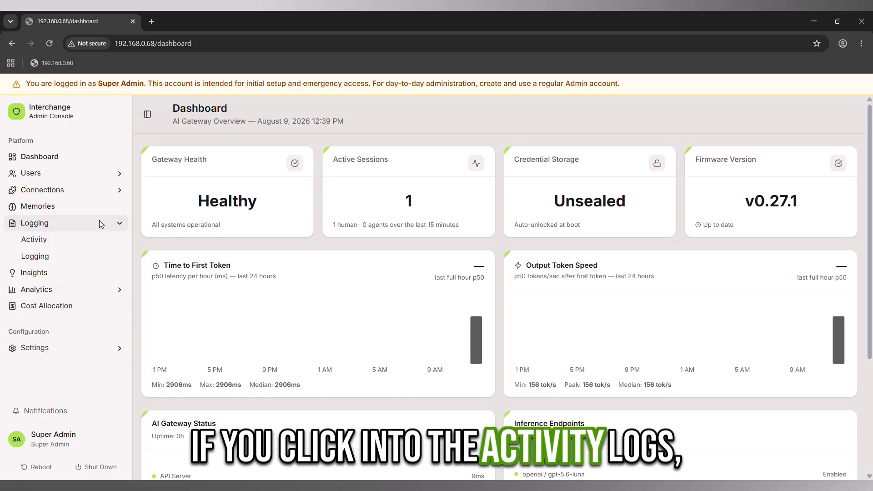
pyautogui.click(84, 245)
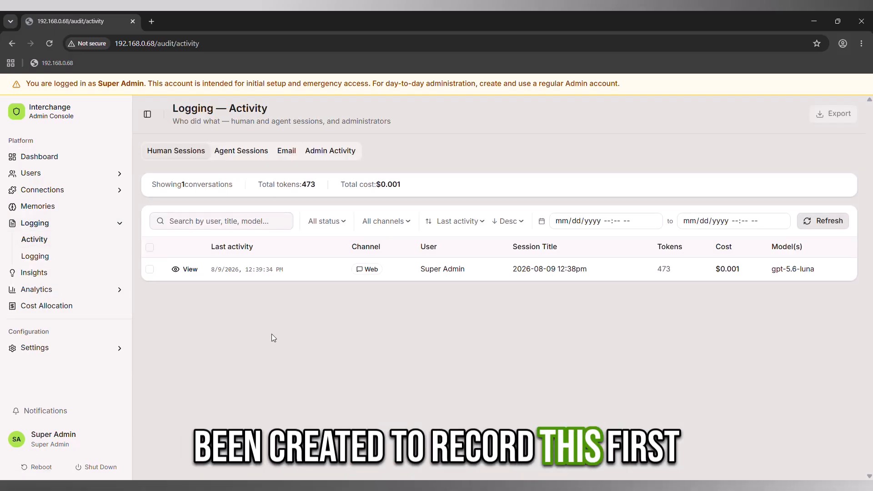
# Step: Open the logged session's details and scroll through the question and full reply
pyautogui.click(190, 269)
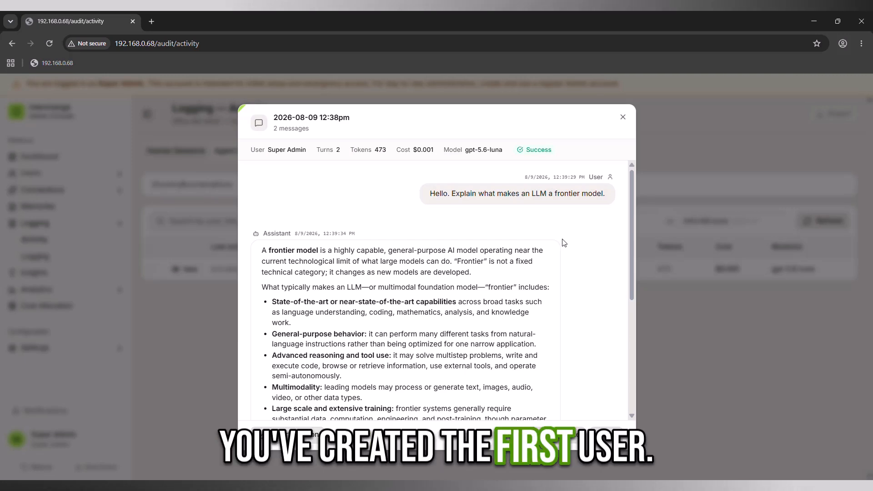
pyautogui.scroll(-2, 564, 243)
pyautogui.scroll(-3, 563, 243)
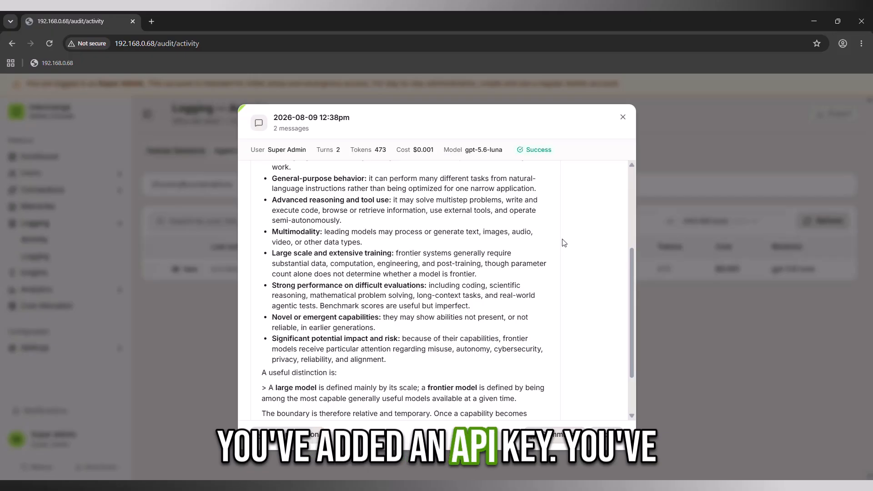
pyautogui.scroll(-2, 571, 244)
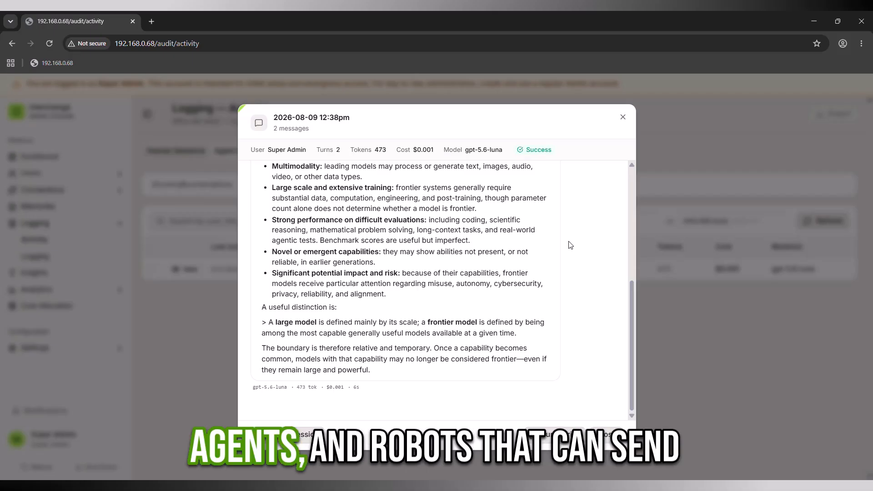
pyautogui.scroll(6, 570, 244)
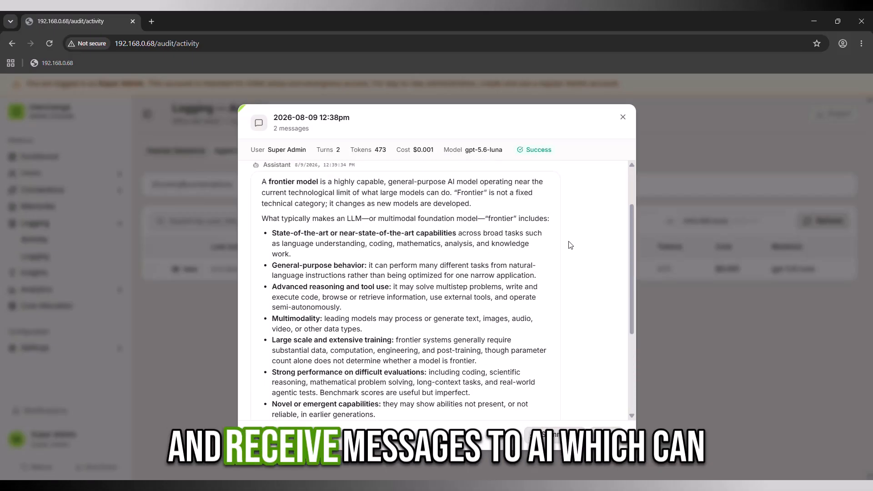